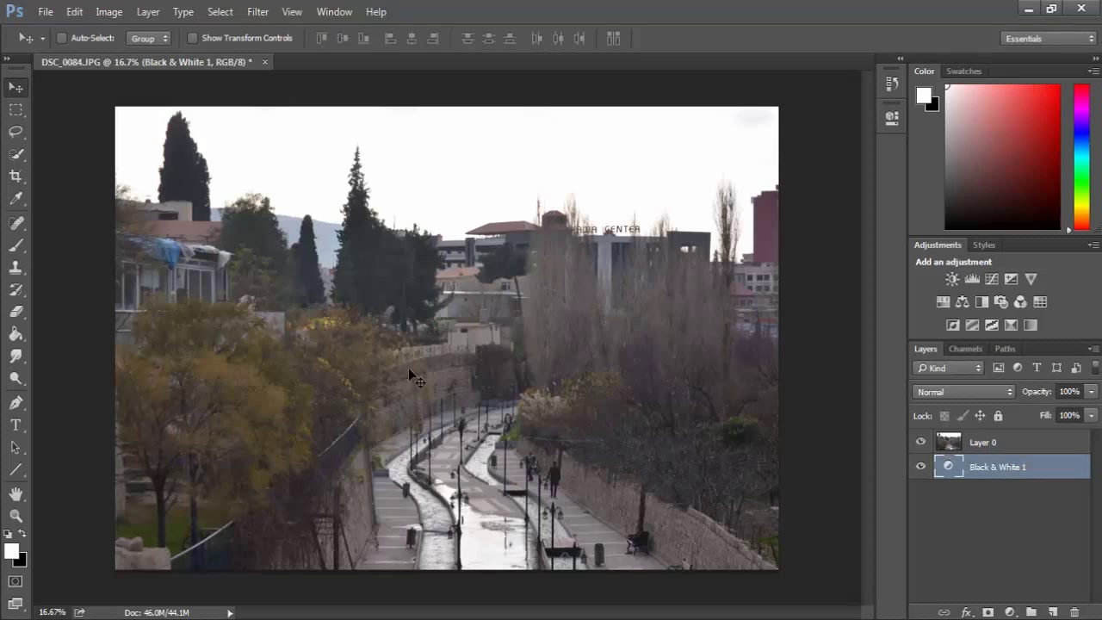
Step: Delete the Black & White 1 adjustment layer, leaving only Layer 0 in colour
left_click_drag(953, 474, 1074, 612)
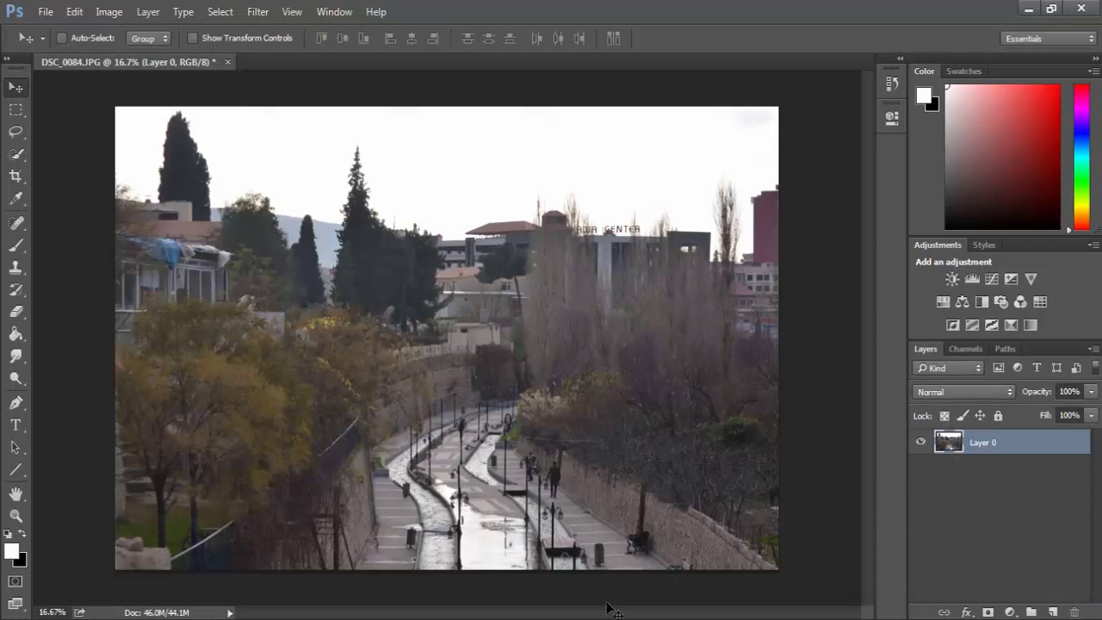
Step: Desaturate Layer 0 to grey, then undo it to restore full colour
key("shift+ctrl+u")
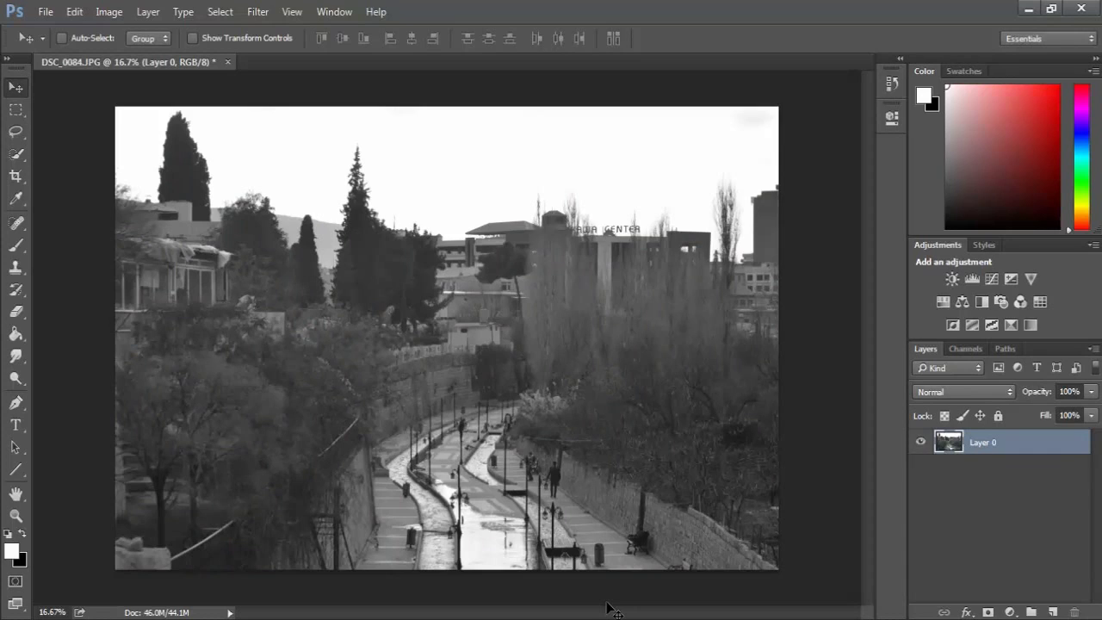
key("ctrl+z")
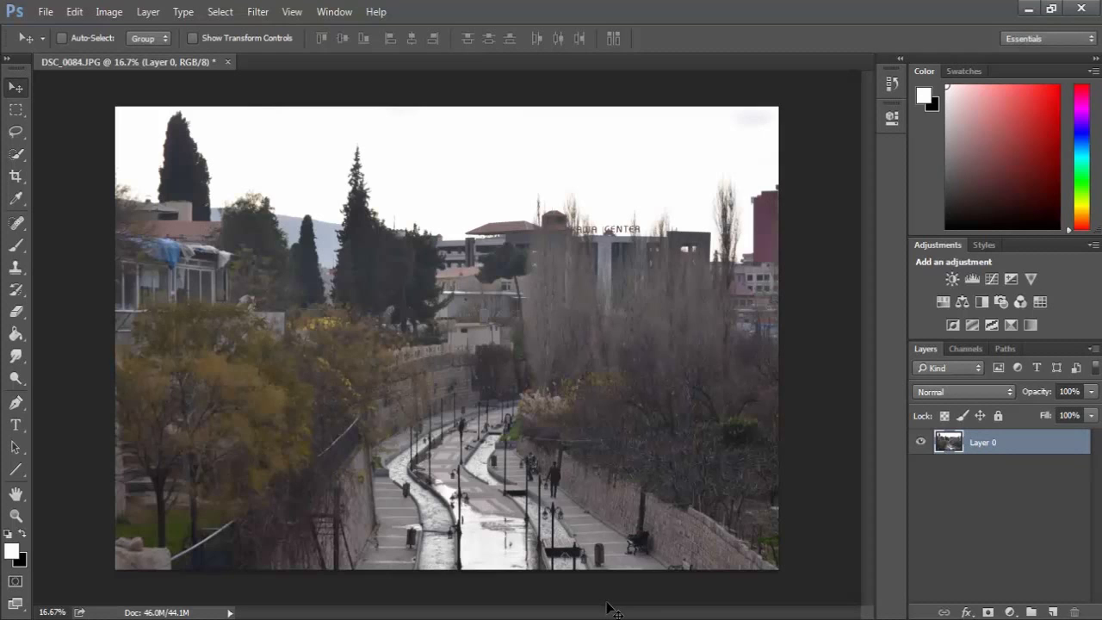
left_click(1010, 612)
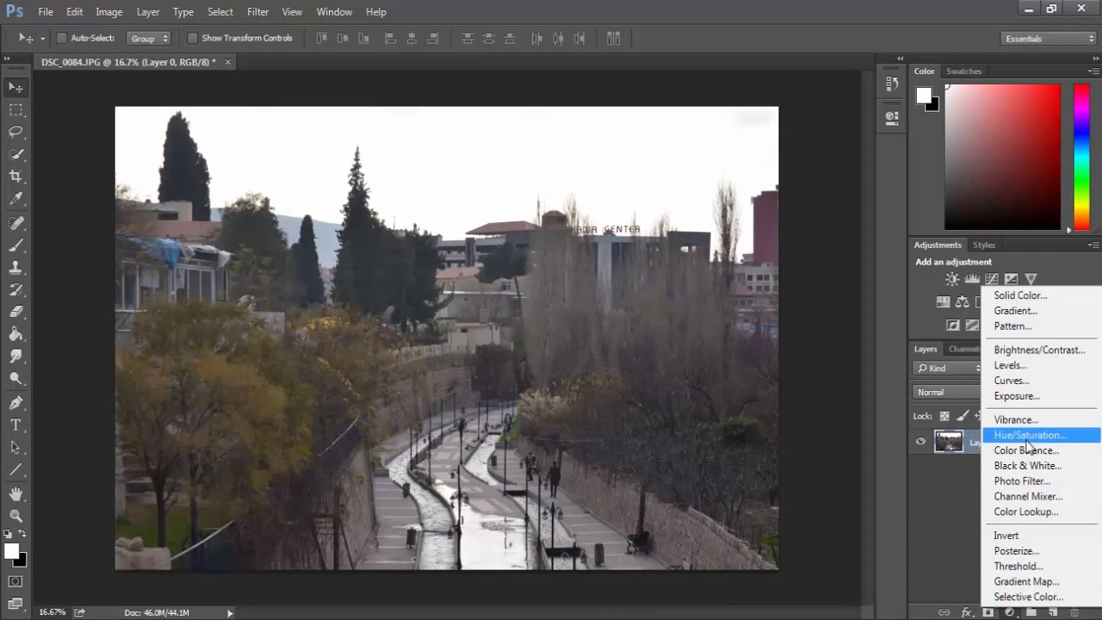
left_click(1027, 465)
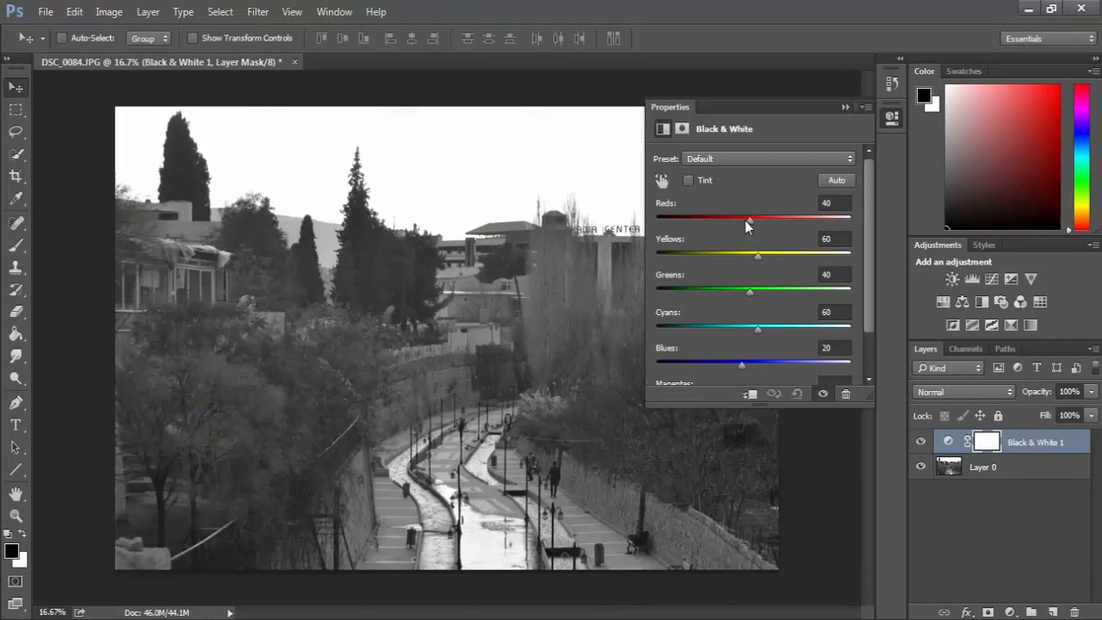
mouse_move(745, 221)
left_mouse_down()
mouse_move(663, 221)
mouse_move(758, 220)
left_mouse_up()
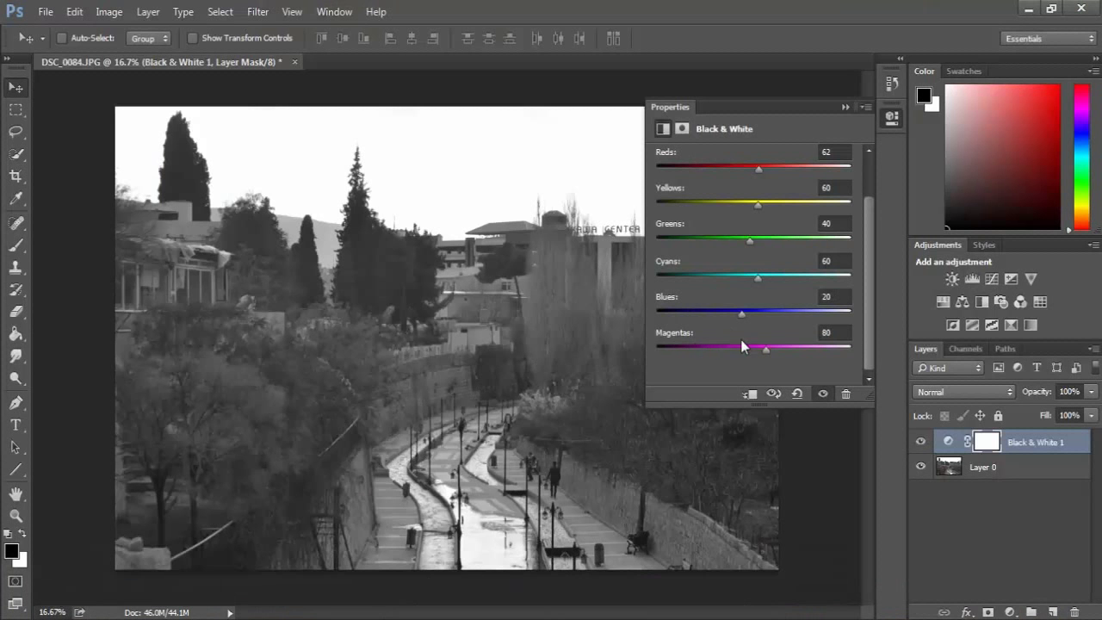
left_click_drag(746, 348, 683, 351)
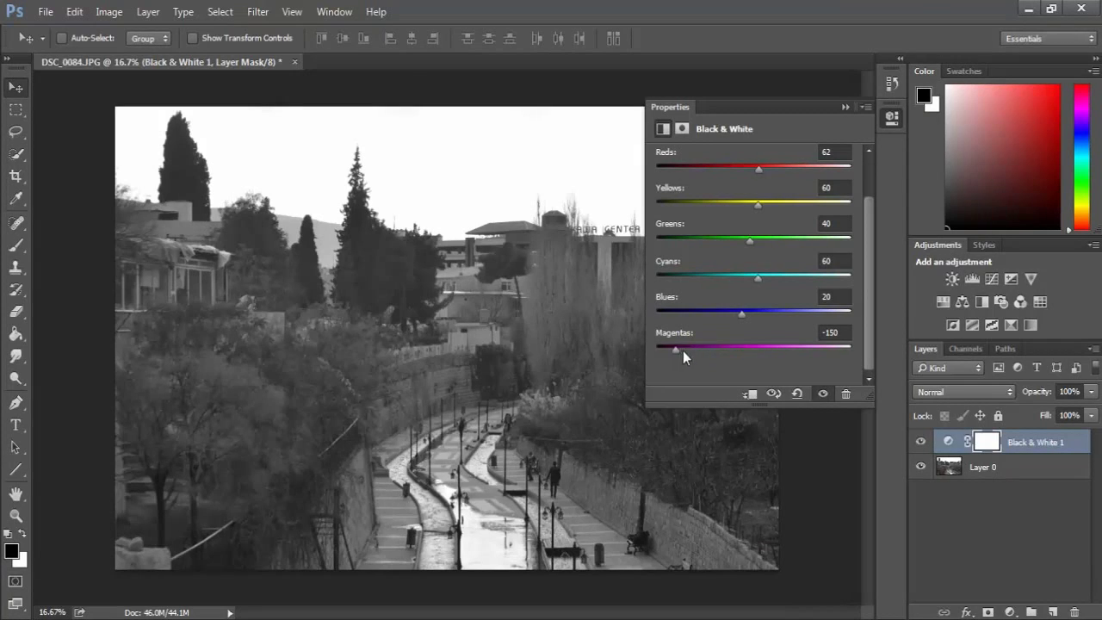
left_click_drag(740, 313, 722, 284)
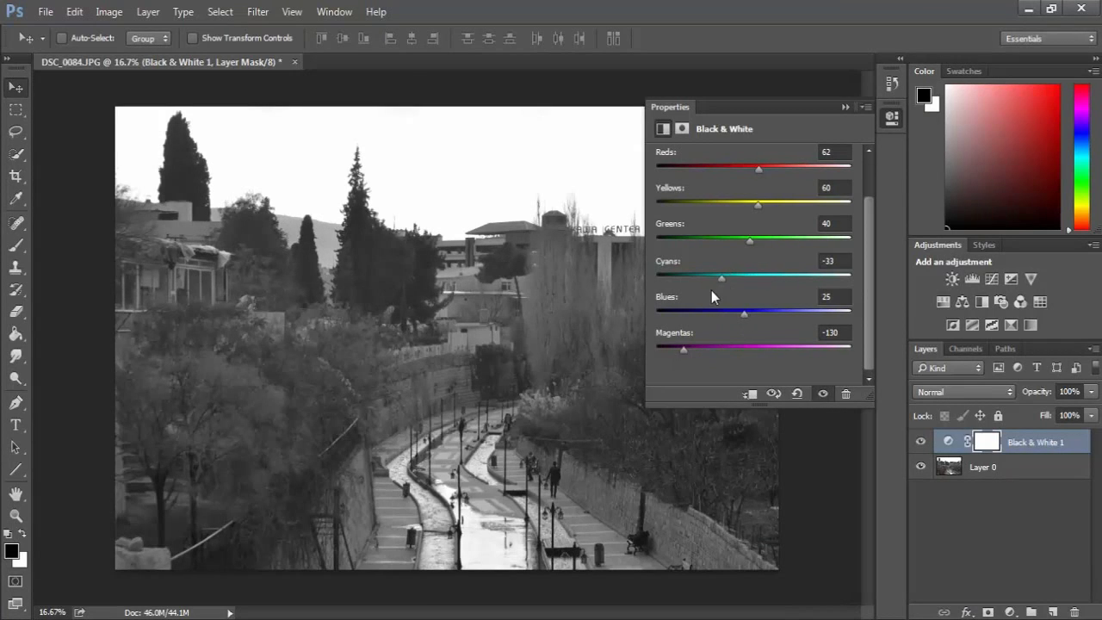
left_click(845, 107)
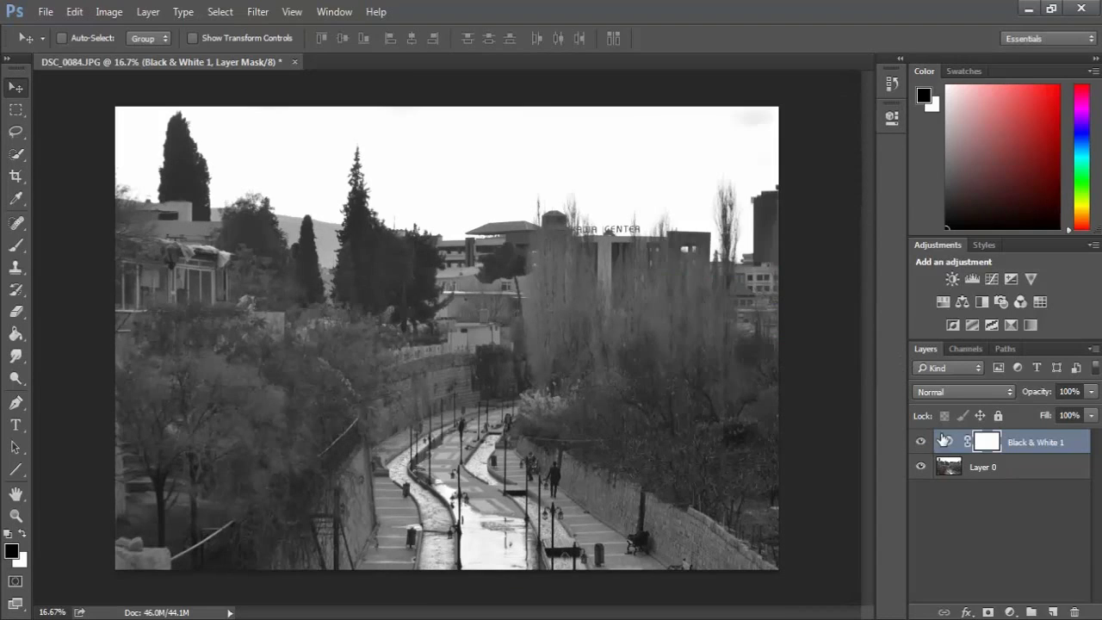
left_click_drag(944, 440, 1074, 612)
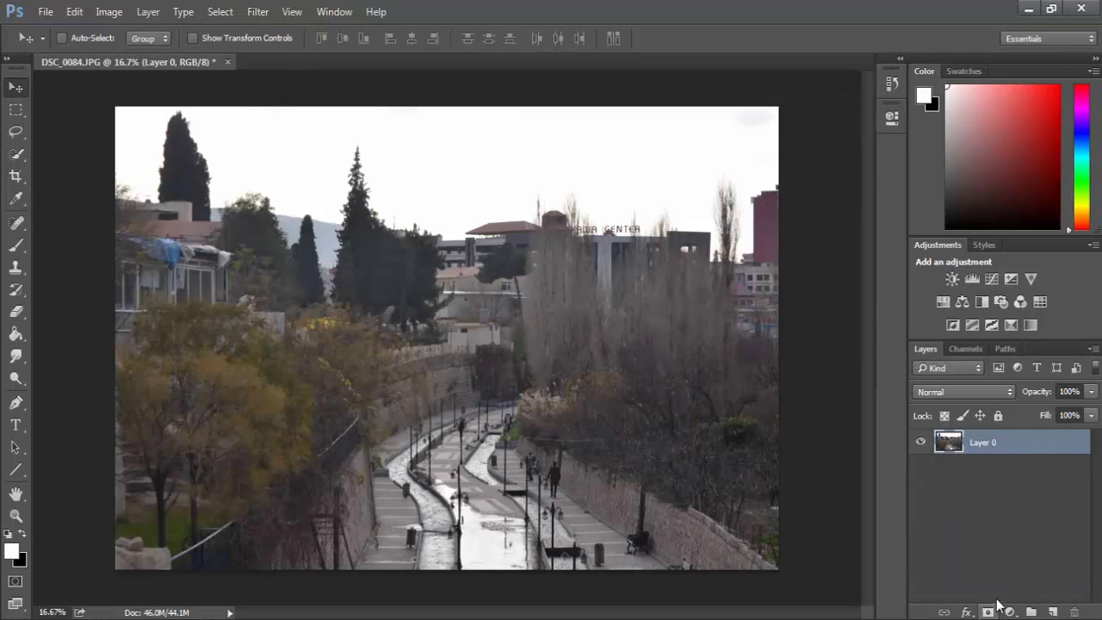
Step: Add a Channel Mixer adjustment layer, keeping the output channel on Red
left_click(1009, 611)
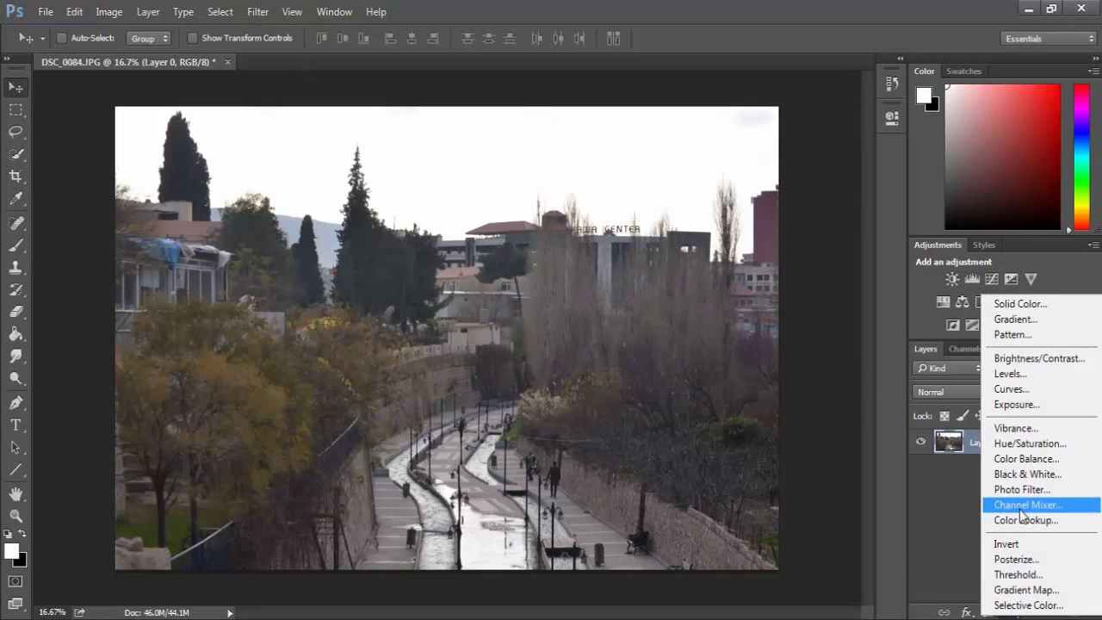
left_click(1023, 506)
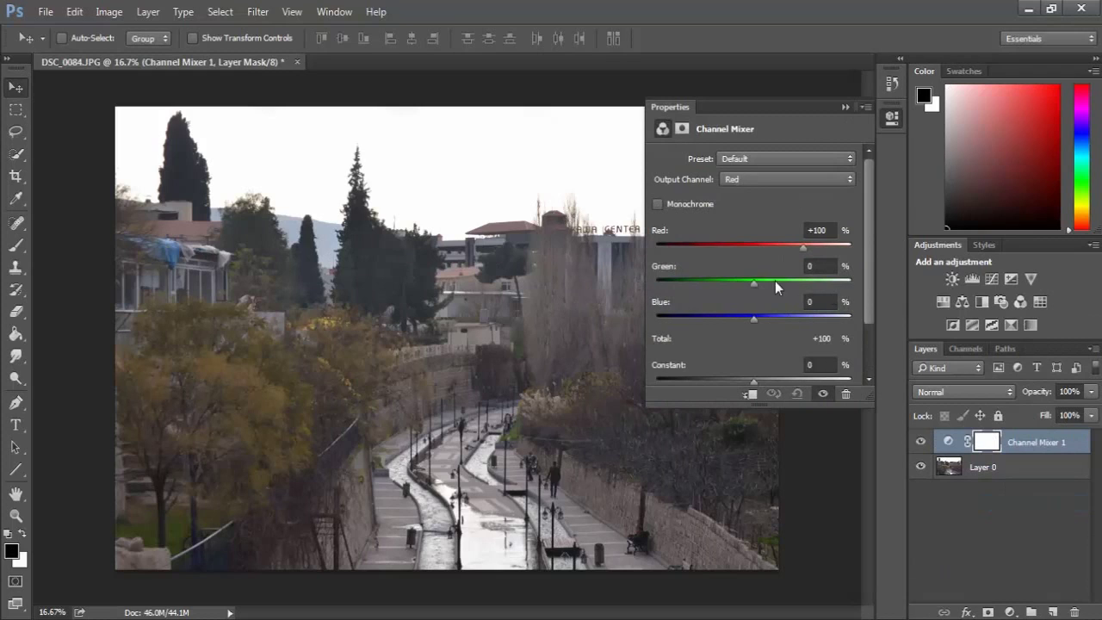
left_click_drag(857, 207, 862, 172)
left_click(769, 180)
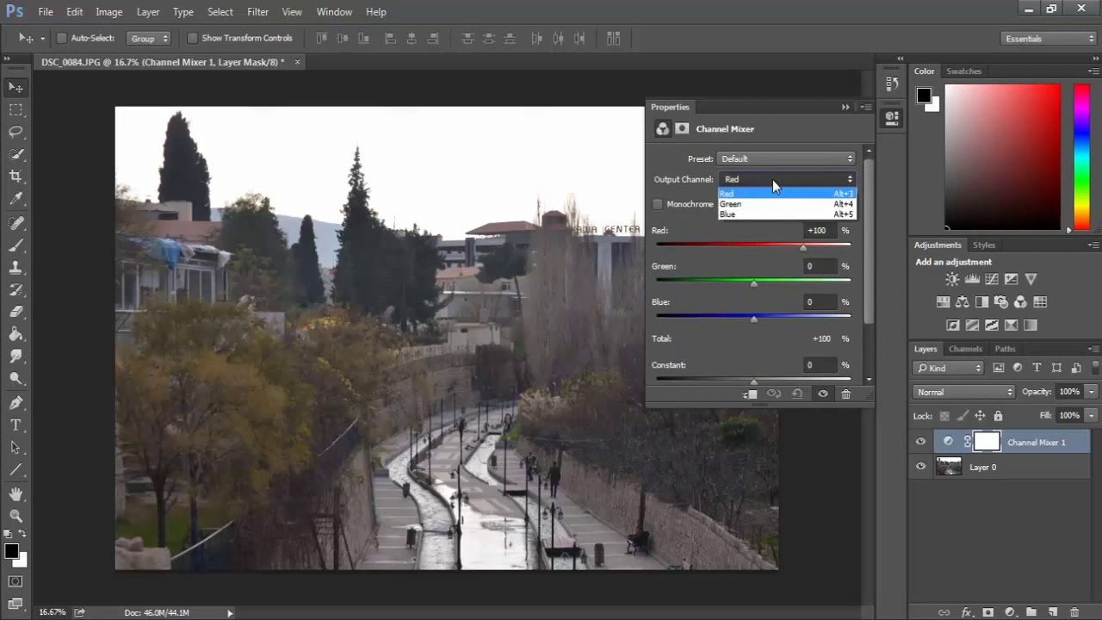
left_click(772, 179)
left_click(755, 181)
left_click(757, 180)
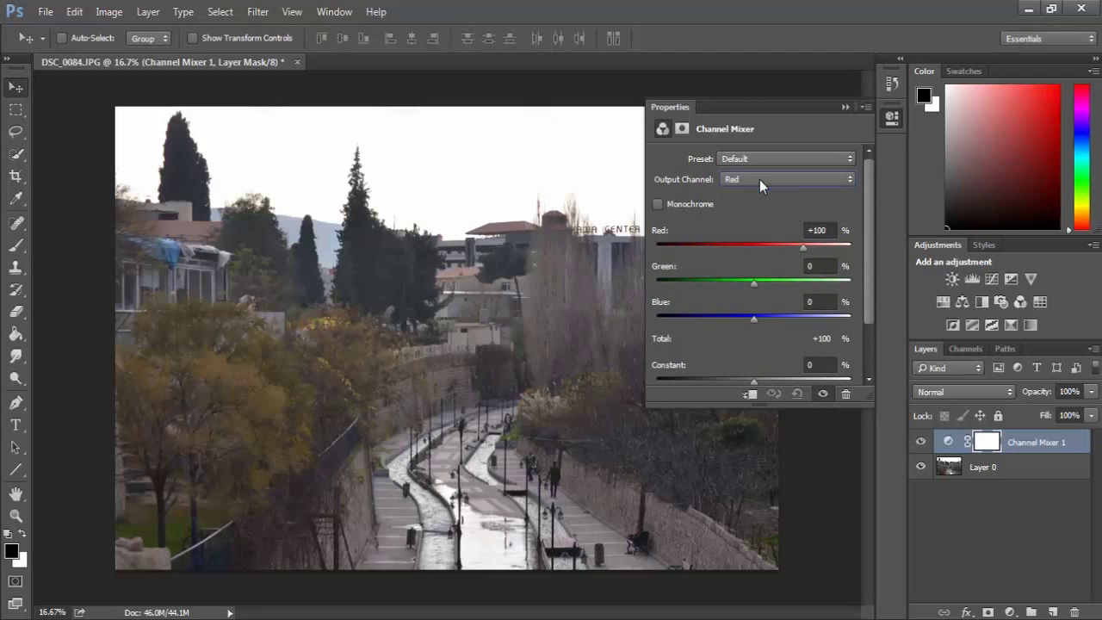
Step: Try the Black & White Infrared and Orange Filter presets, then return to Default
left_click(835, 158)
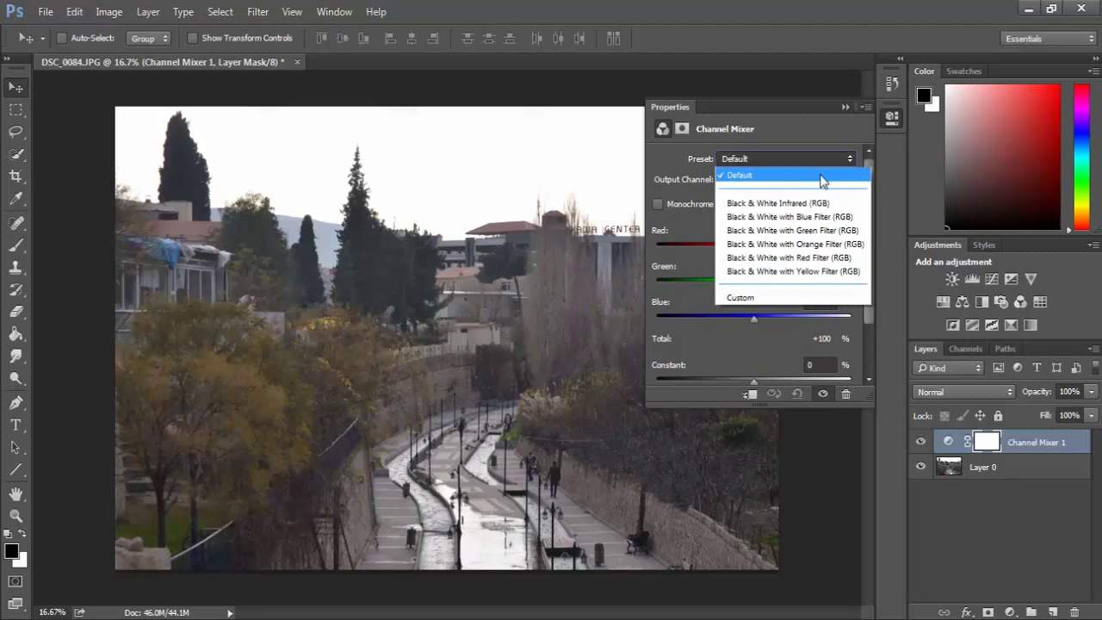
left_click(796, 202)
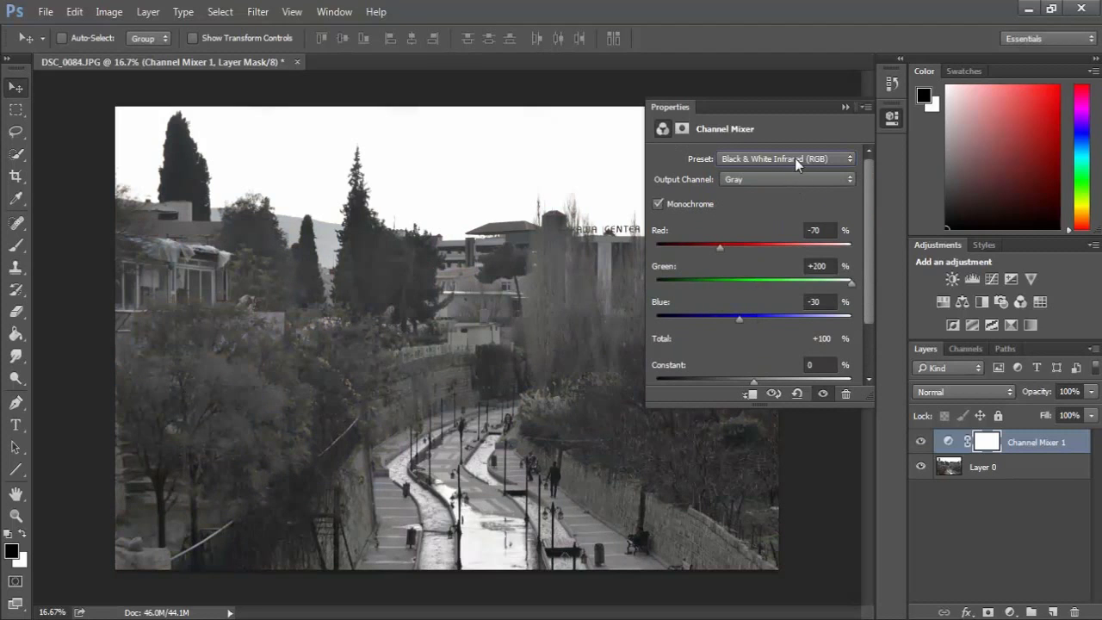
left_click(795, 159)
left_click(788, 244)
left_click(793, 160)
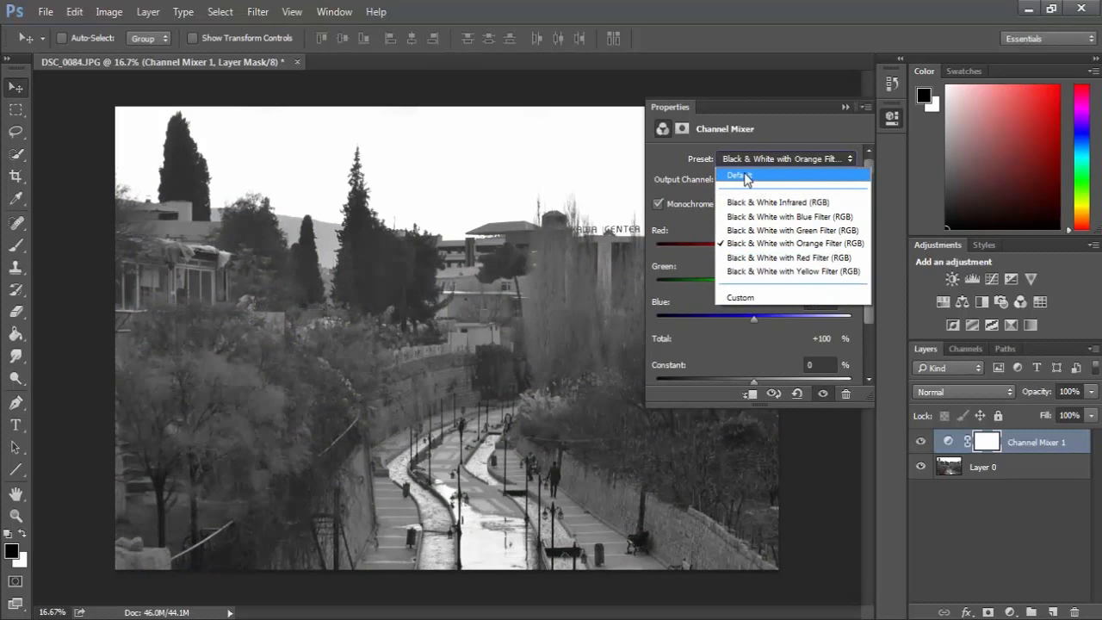
left_click(739, 175)
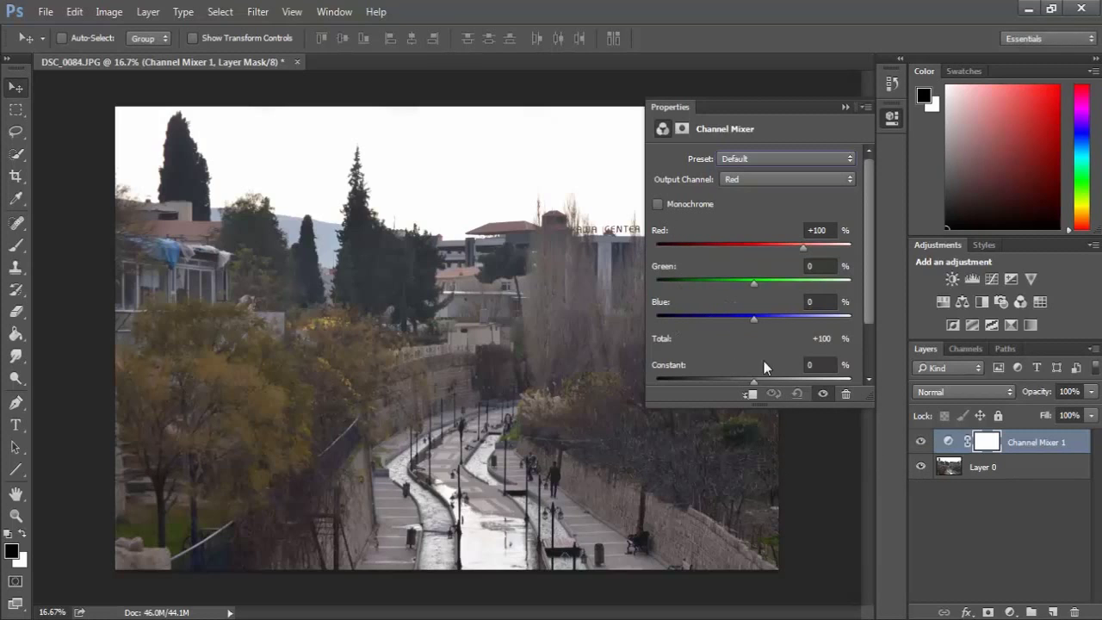
Step: Clip Channel Mixer 1 to Layer 0 so only the walkway photo is affected
left_click(752, 393)
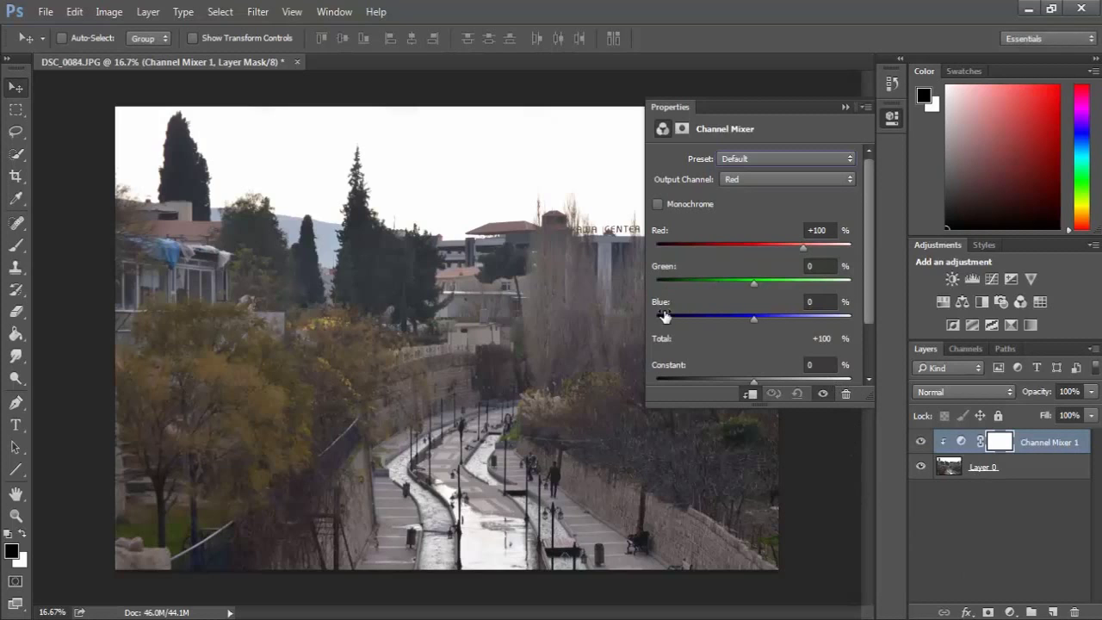
Step: Make Channel Mixer 1 monochrome, try a negative Constant, and raise Blue to +81
left_click(658, 205)
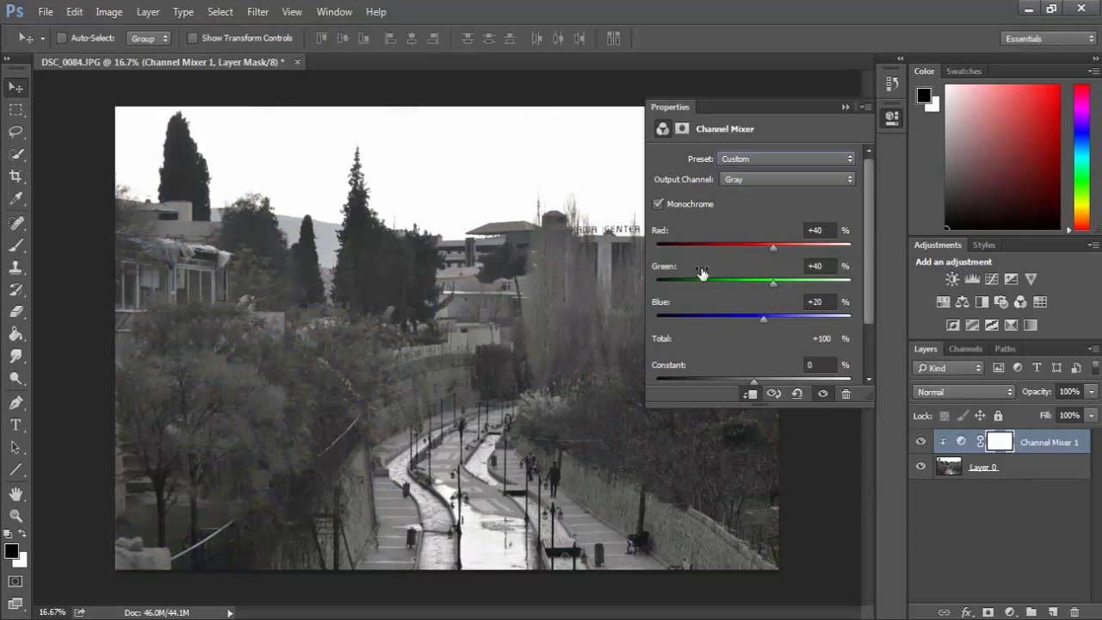
scroll(865, 241, "down", 2)
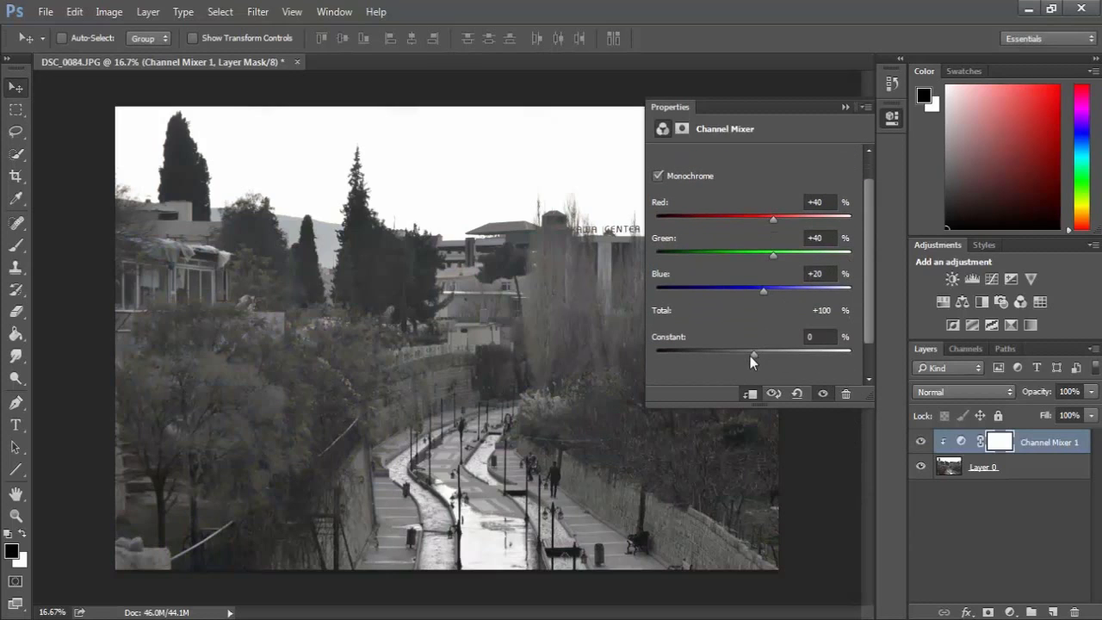
left_click_drag(750, 356, 745, 356)
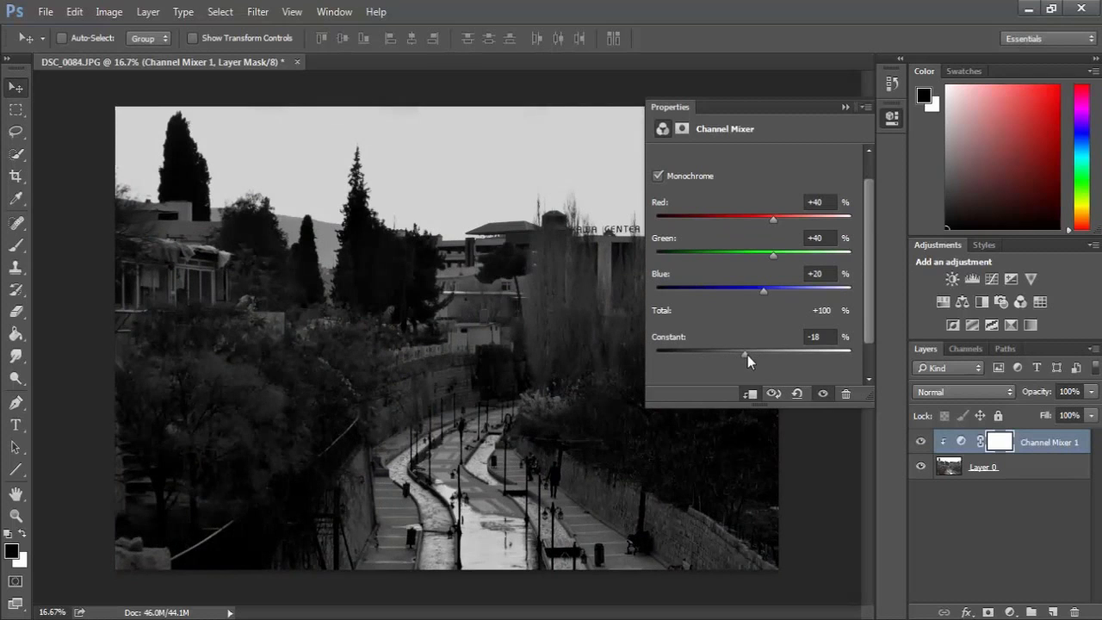
left_click_drag(745, 354, 746, 351)
scroll(774, 281, "up", 1)
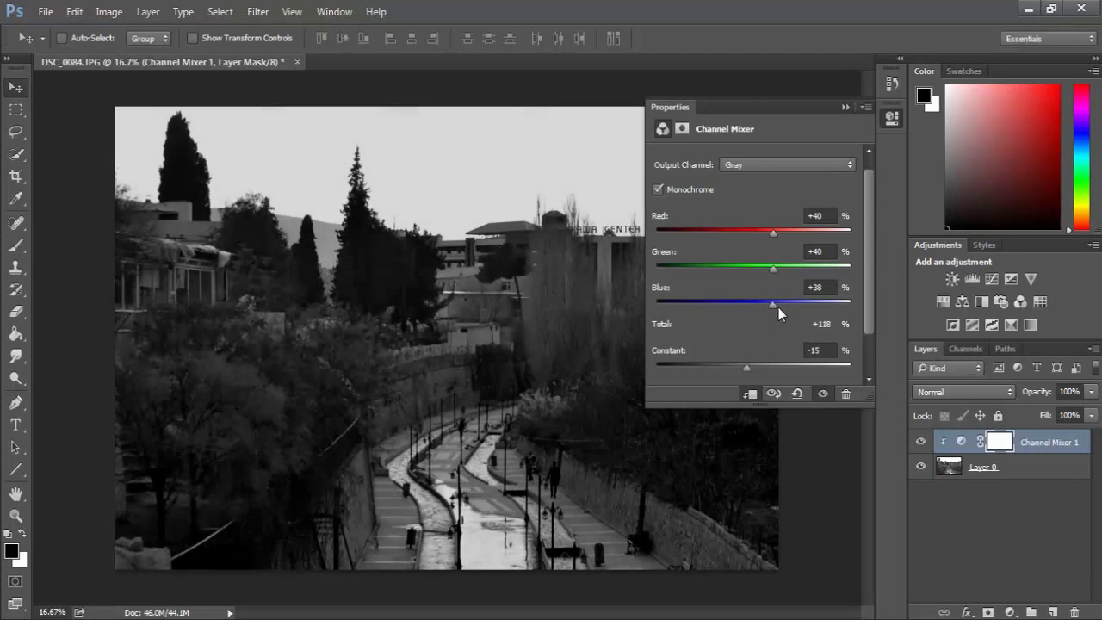
left_click_drag(778, 307, 794, 306)
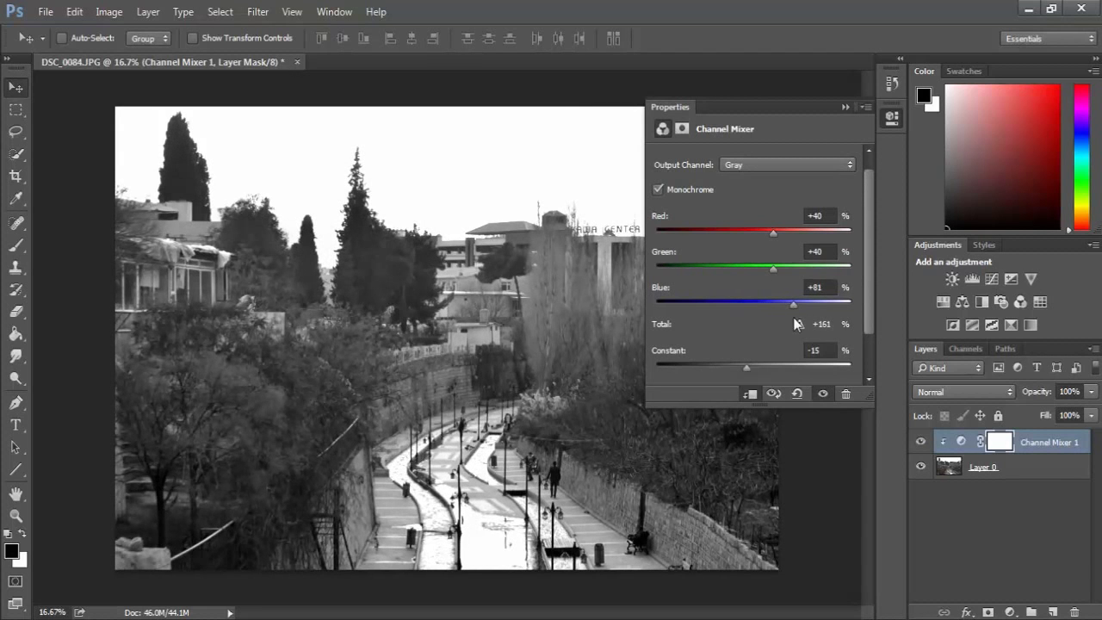
left_click_drag(783, 269, 785, 272)
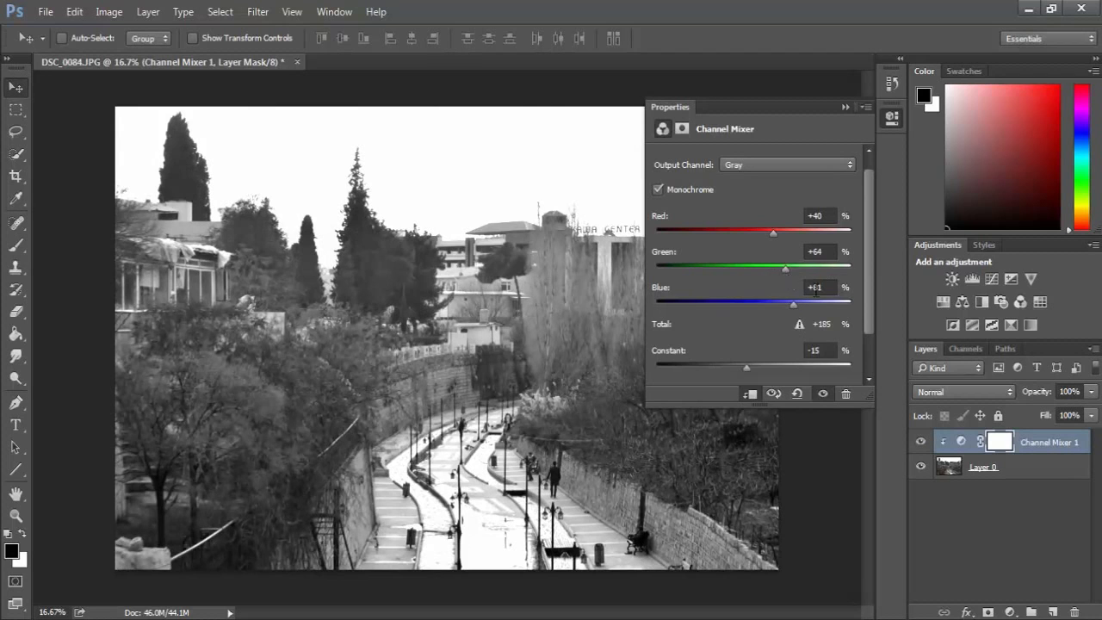
Step: Set Constant to -43, Green to +83 and Red to +31, then collapse Properties
scroll(870, 284, "down", 4)
left_click_drag(744, 319, 733, 317)
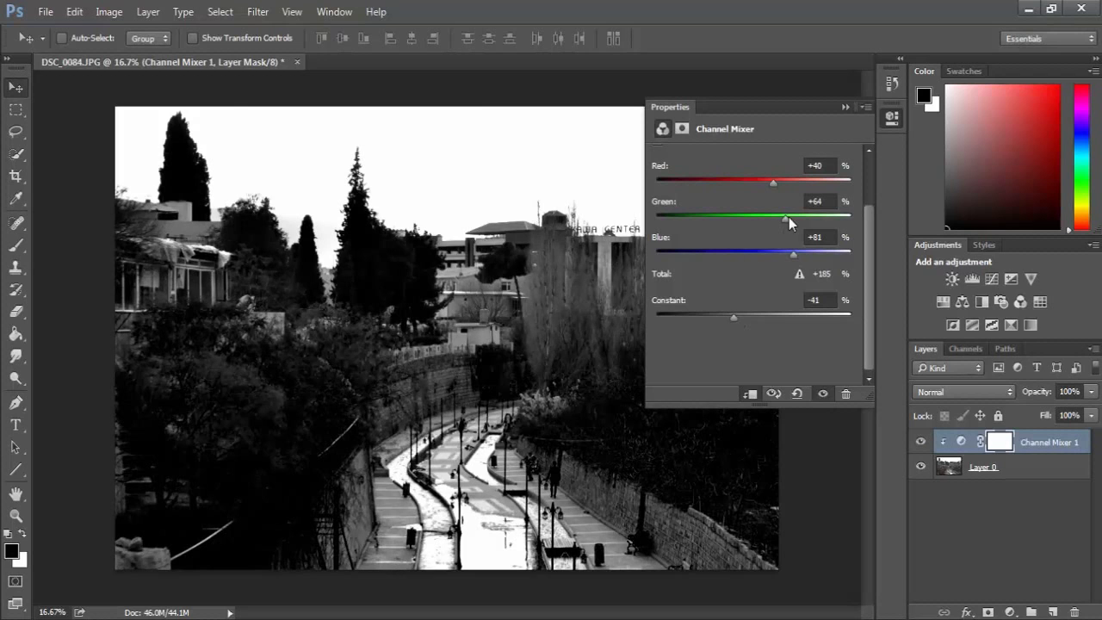
left_click_drag(789, 217, 794, 222)
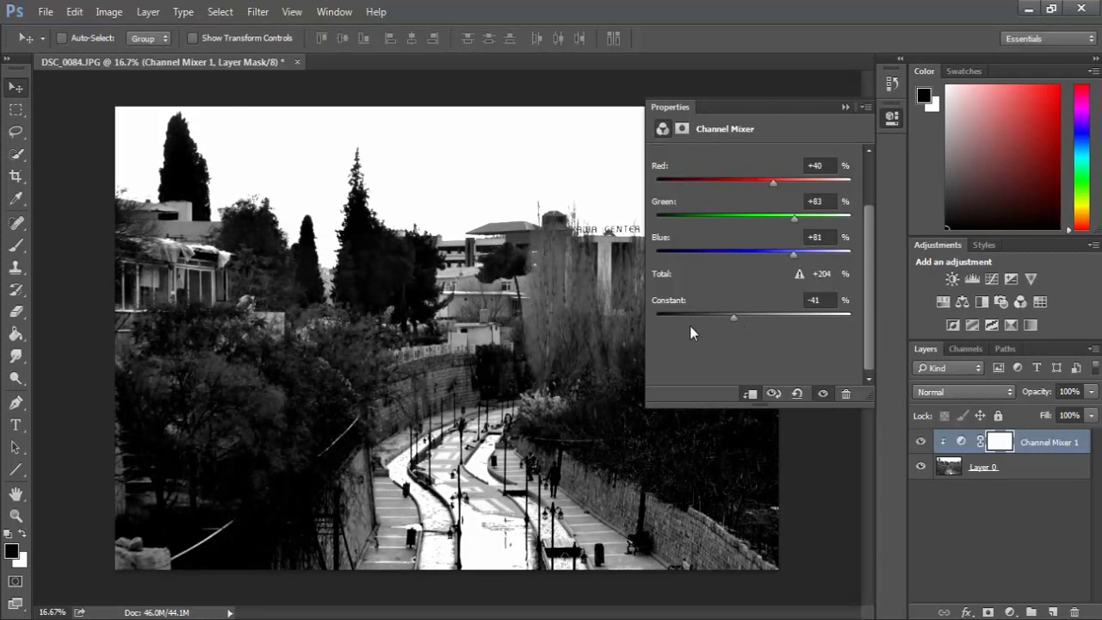
left_click_drag(728, 318, 733, 317)
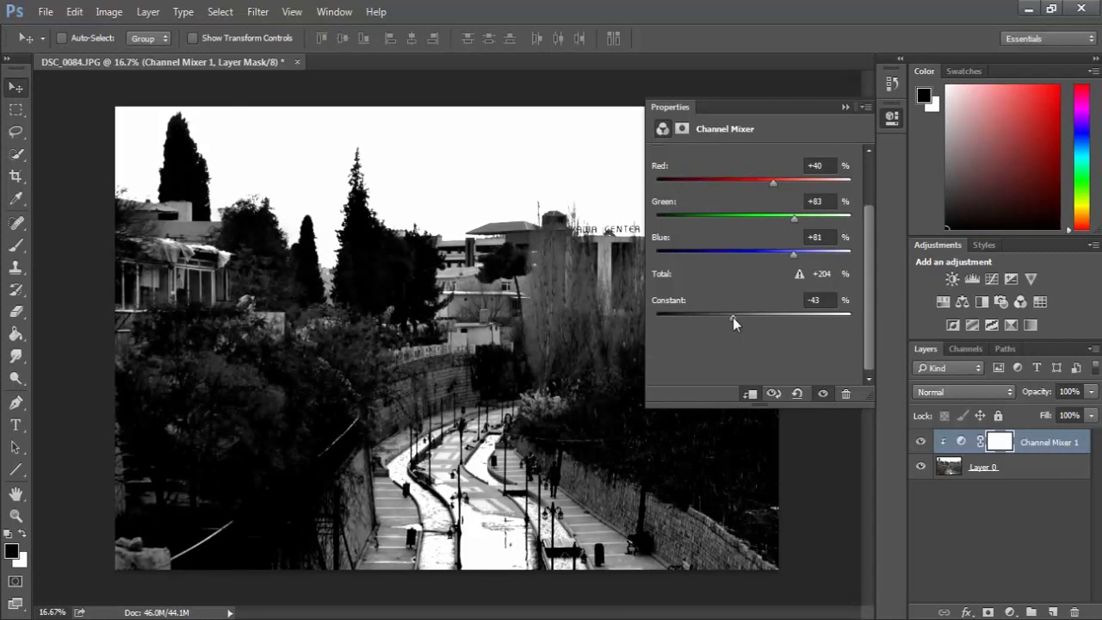
left_click_drag(776, 179, 769, 177)
left_click_drag(868, 218, 876, 158)
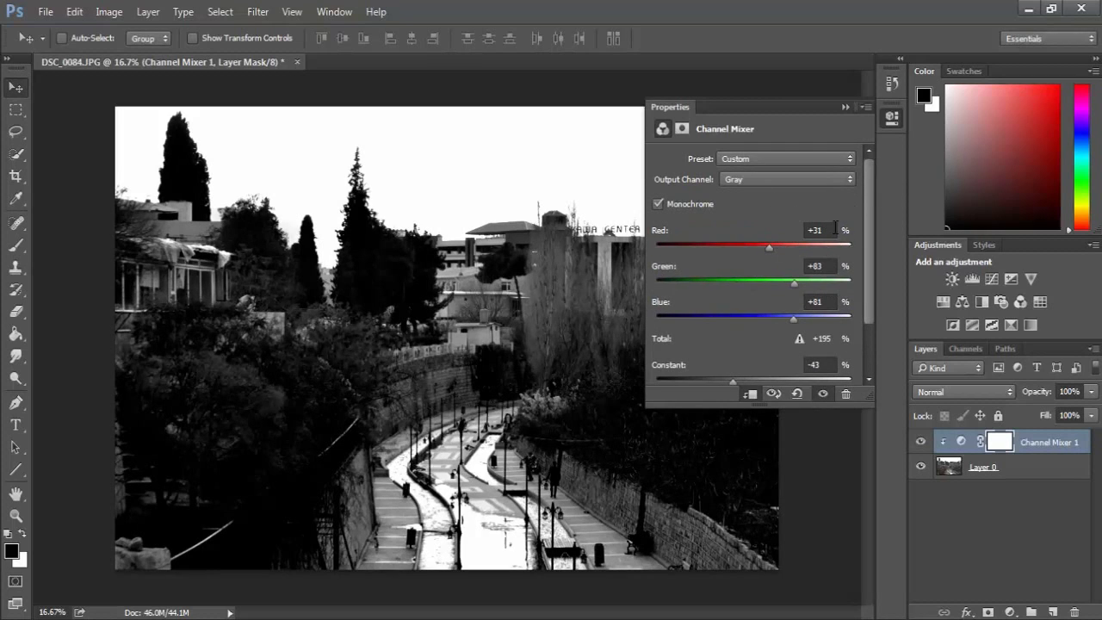
left_click(845, 108)
left_click(977, 481)
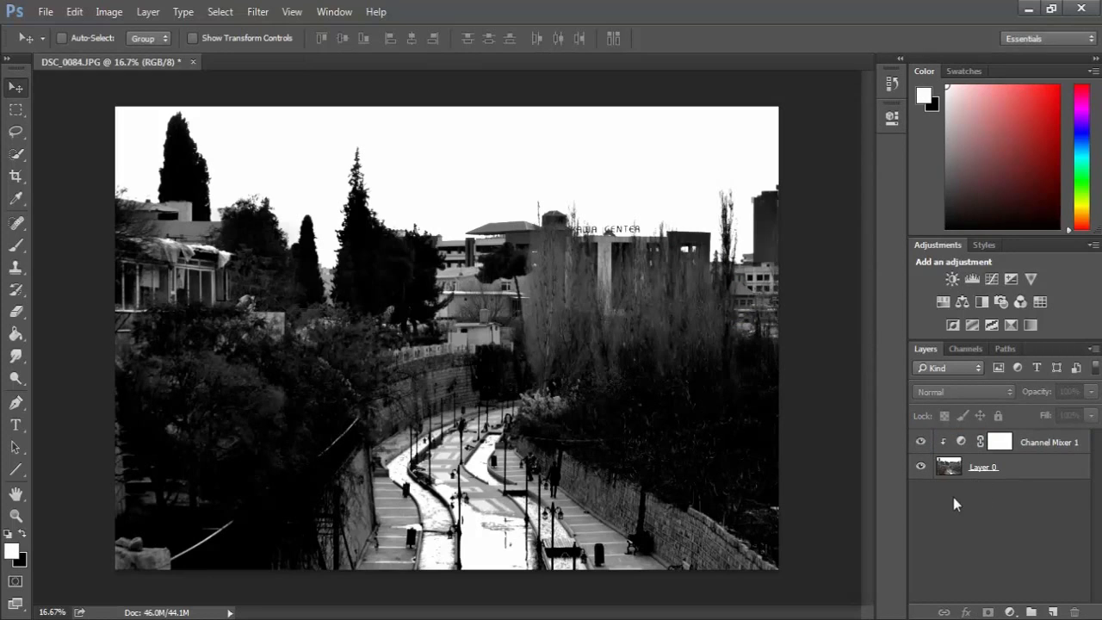
Step: Add a Curves adjustment layer directly above Layer 0
left_click(954, 478)
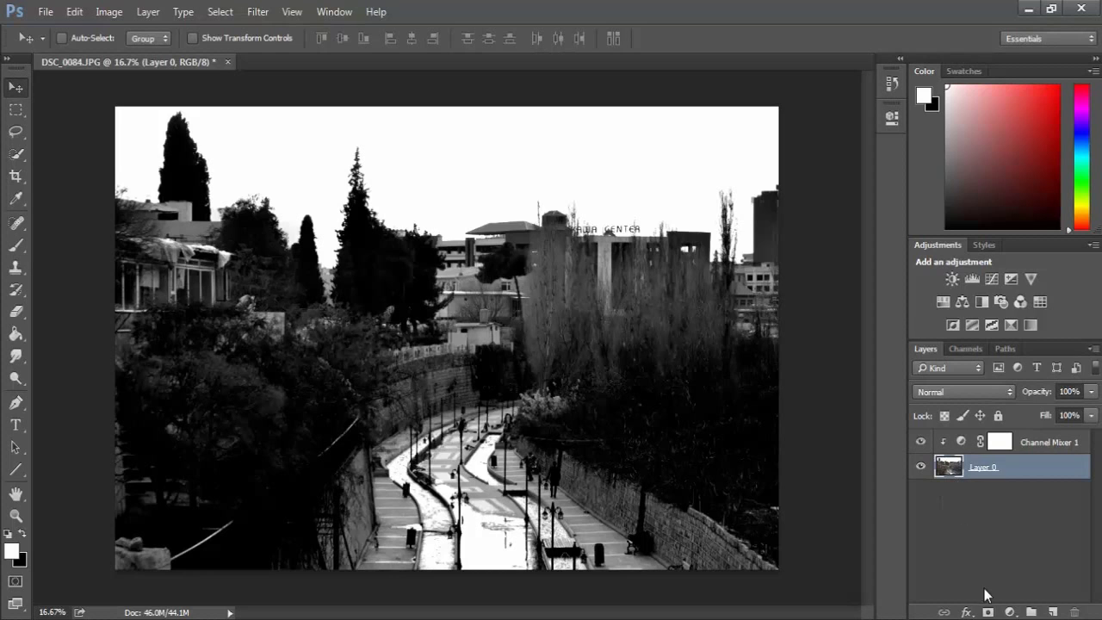
left_click(1011, 613)
left_click(1016, 389)
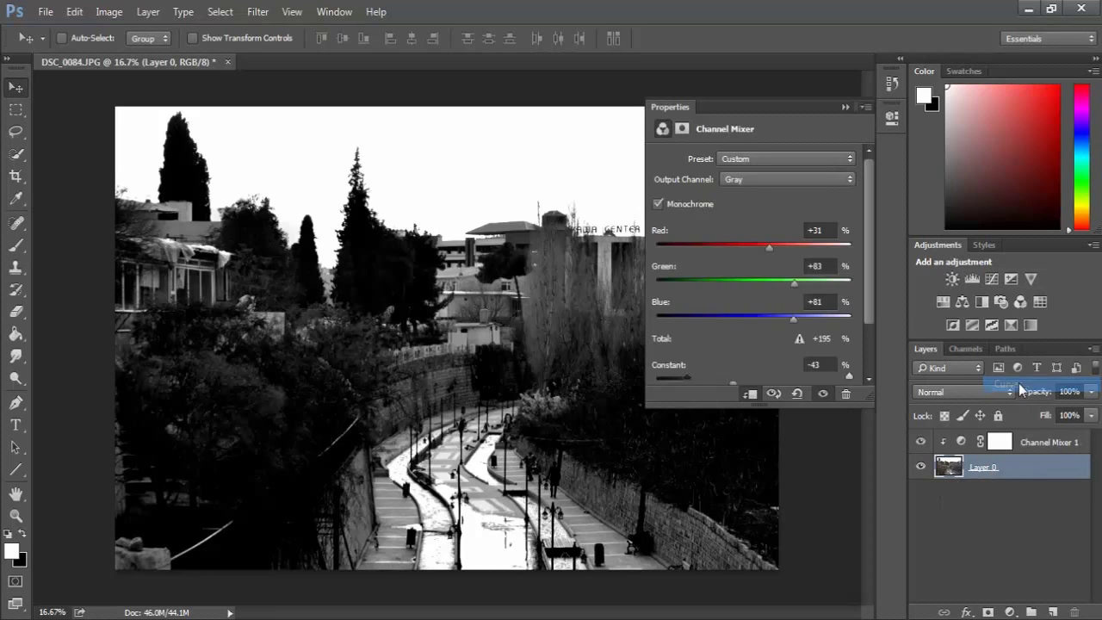
Step: Shape an S-curve and move the black point right to deepen the darkest tones
left_click_drag(745, 305, 758, 275)
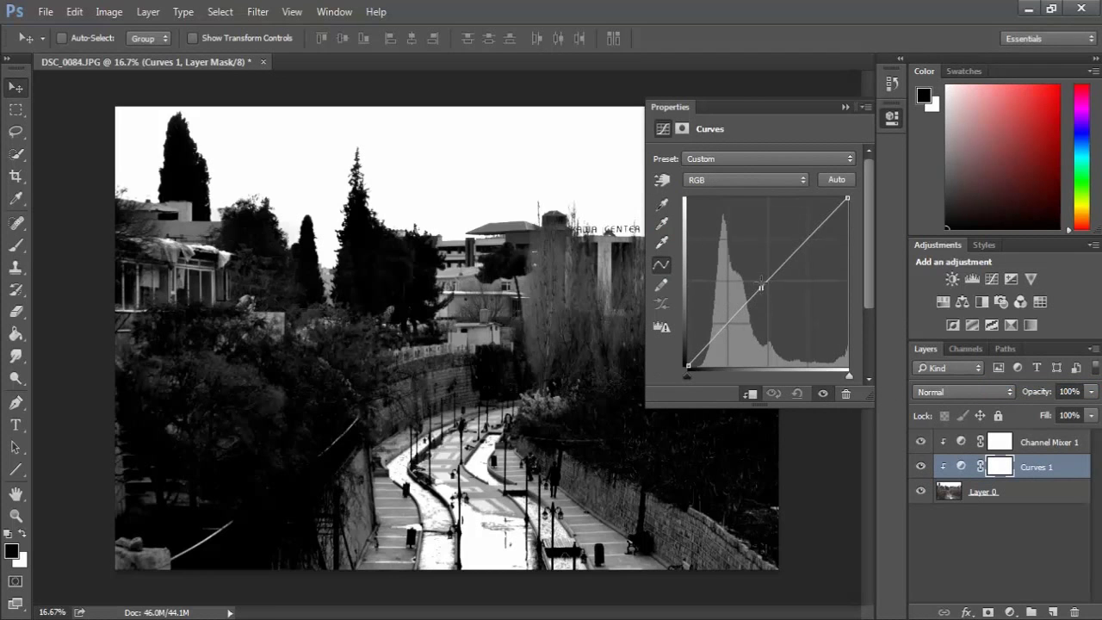
mouse_move(731, 310)
left_mouse_down()
mouse_move(721, 313)
mouse_move(731, 329)
left_mouse_up()
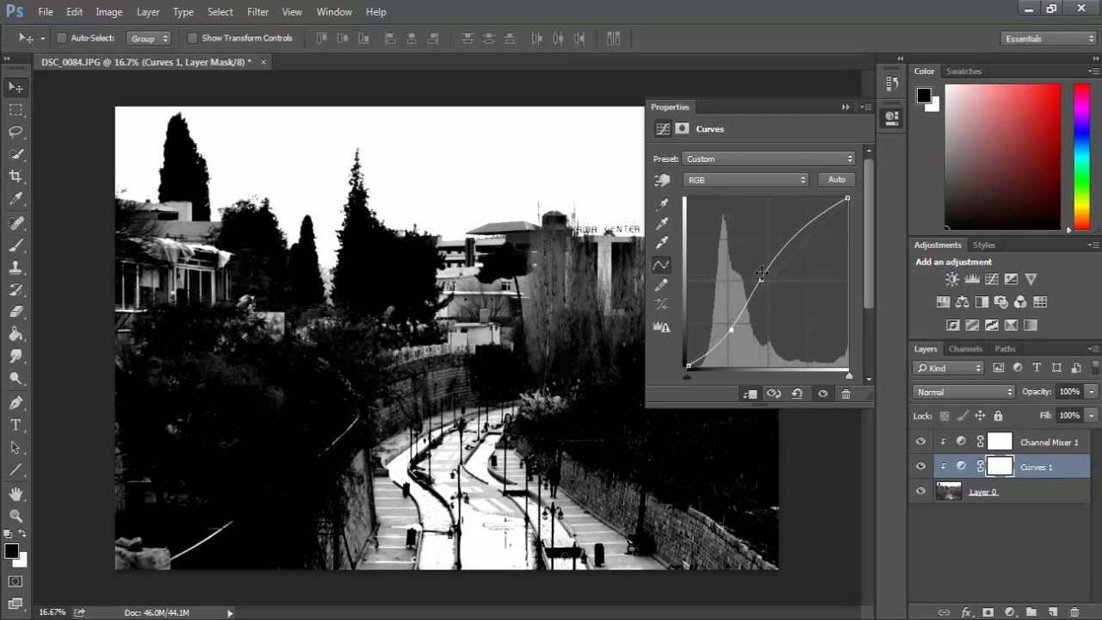
left_click_drag(761, 273, 763, 267)
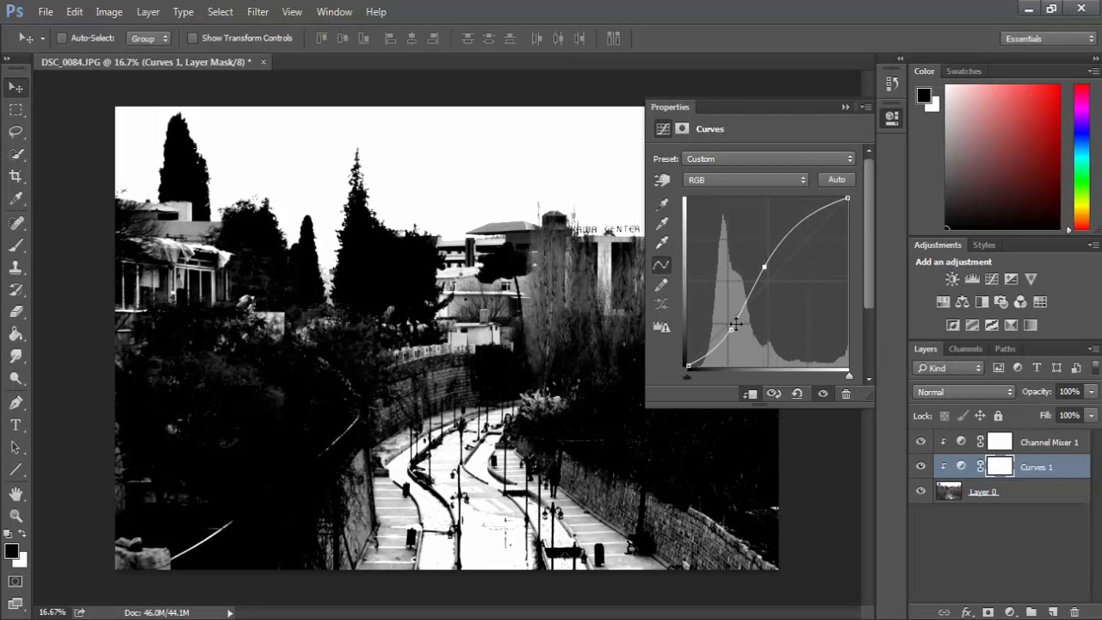
left_click_drag(735, 324, 733, 316)
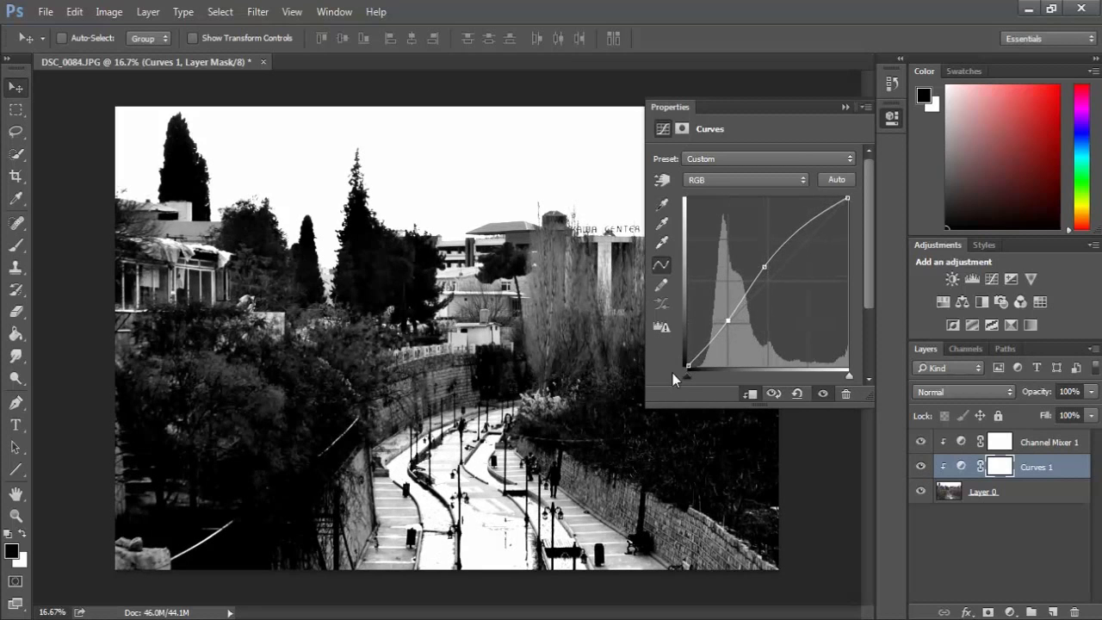
left_click_drag(688, 365, 738, 315)
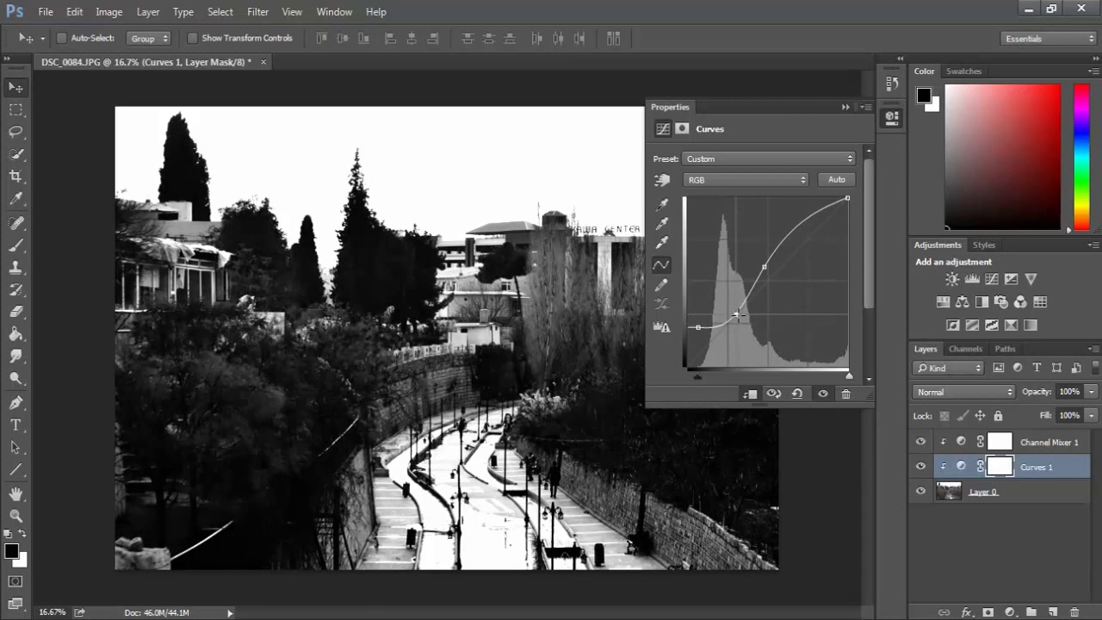
left_click_drag(765, 266, 765, 264)
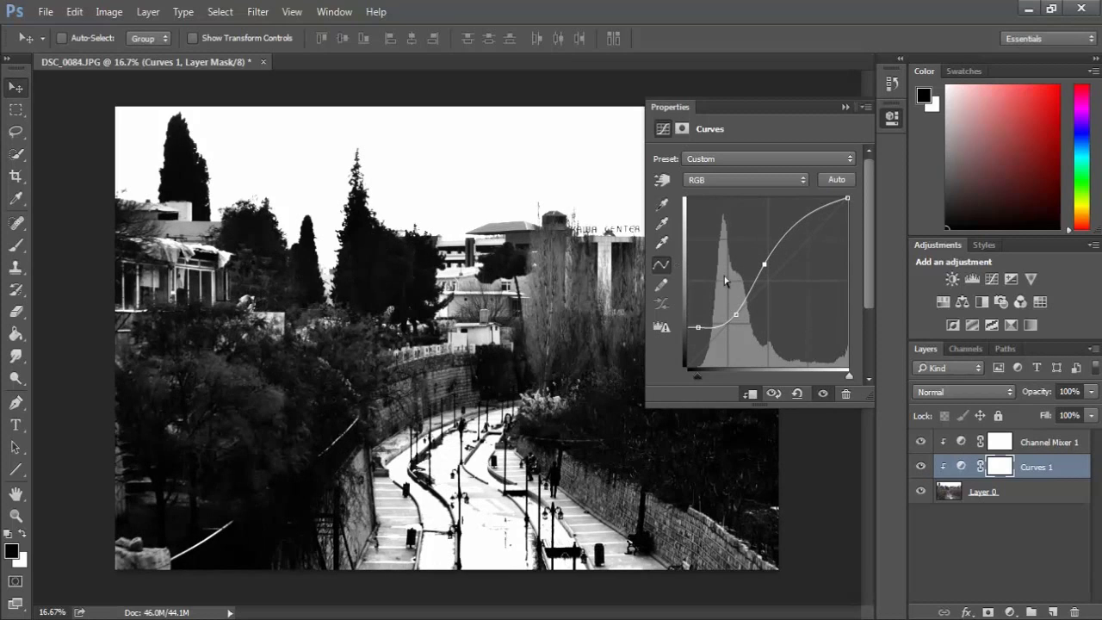
mouse_move(736, 314)
left_mouse_down()
mouse_move(730, 288)
mouse_move(732, 316)
left_mouse_up()
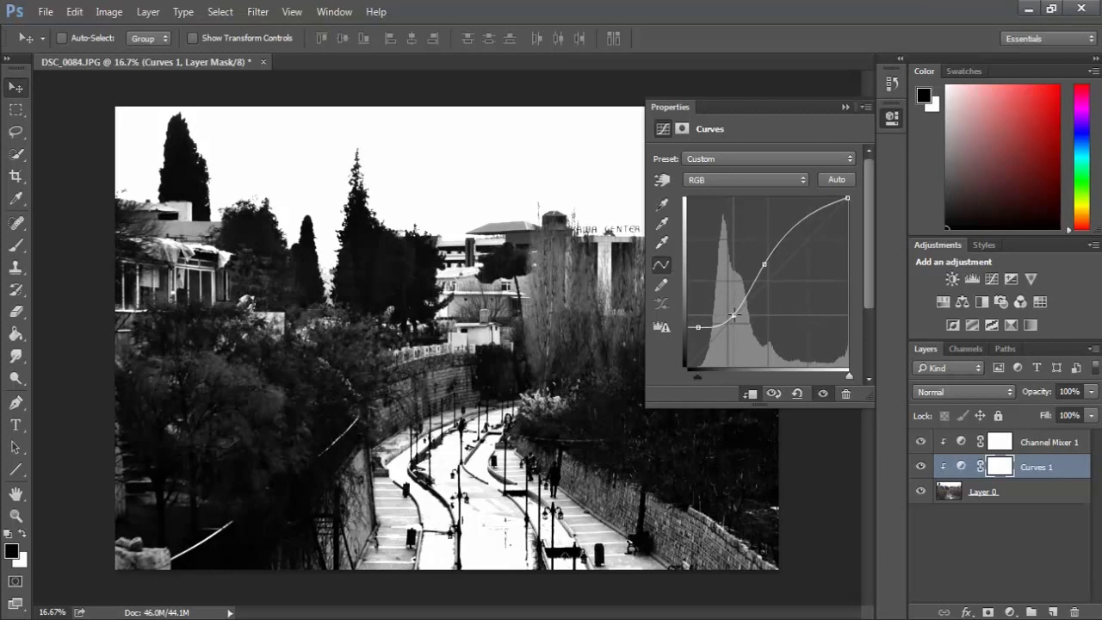
Step: Compare with Curves 1 hidden and shown, then merge visible layers with Ctrl+Shift+E
left_click(846, 106)
left_click(987, 552)
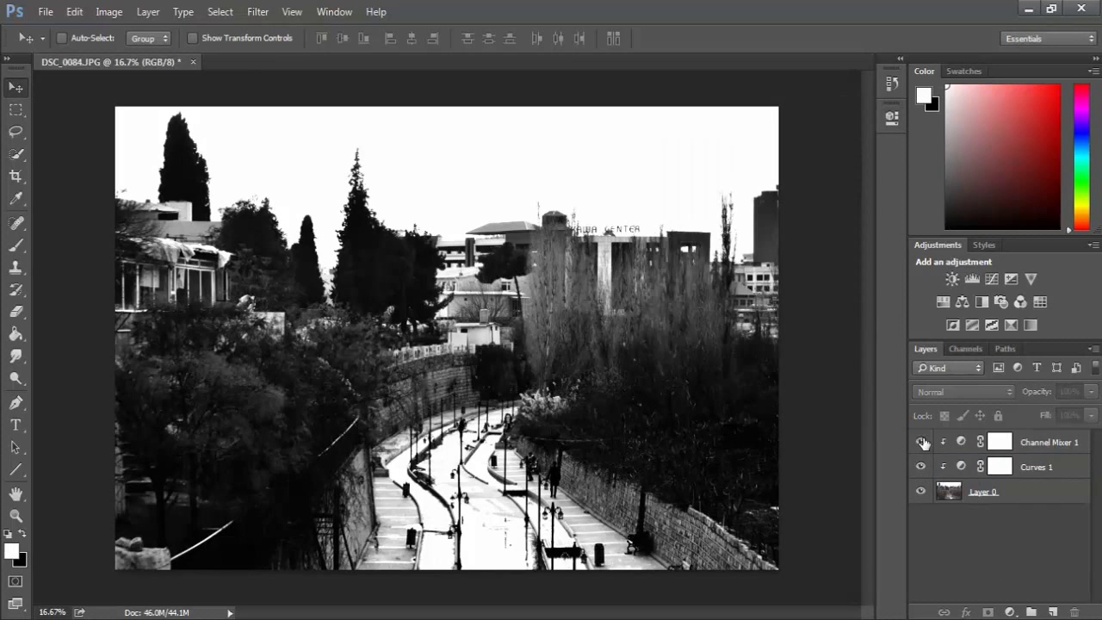
left_click(921, 467)
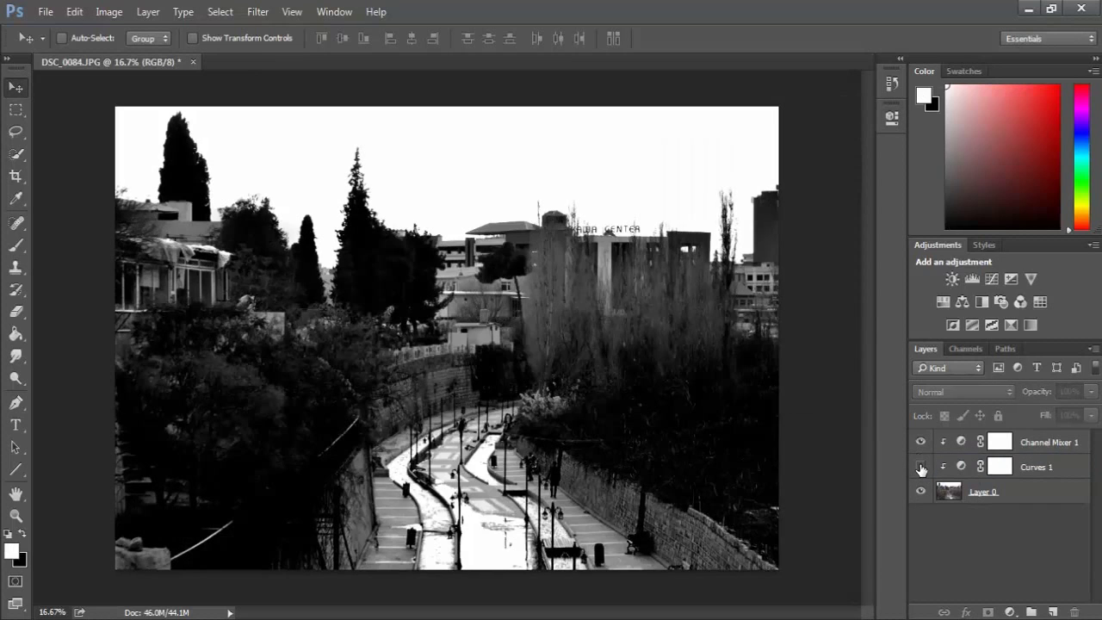
left_click(921, 467)
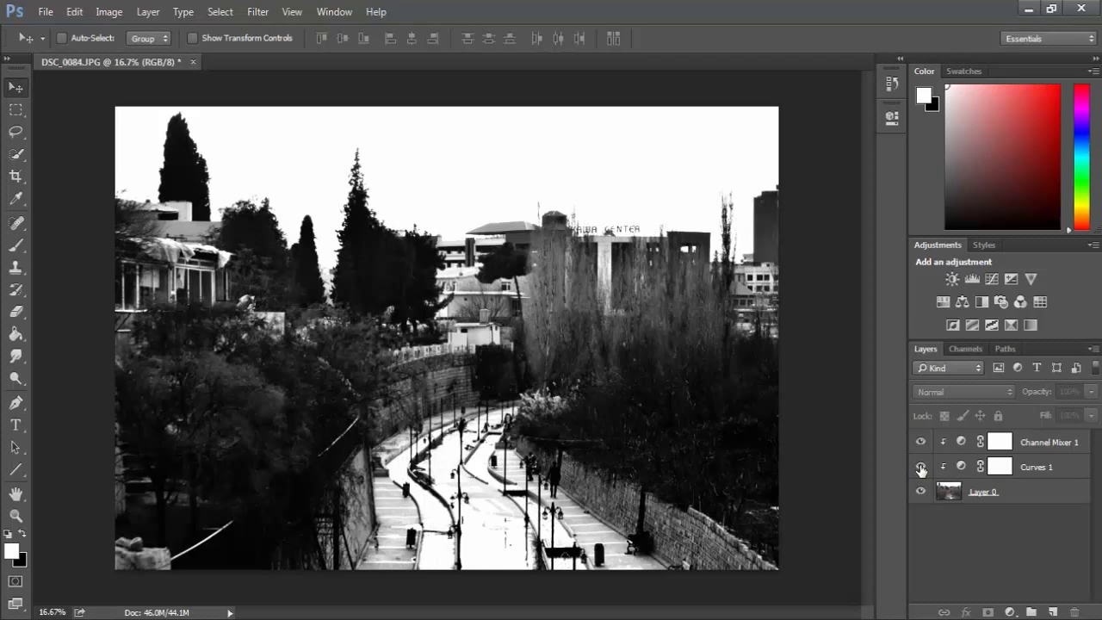
left_click(947, 492)
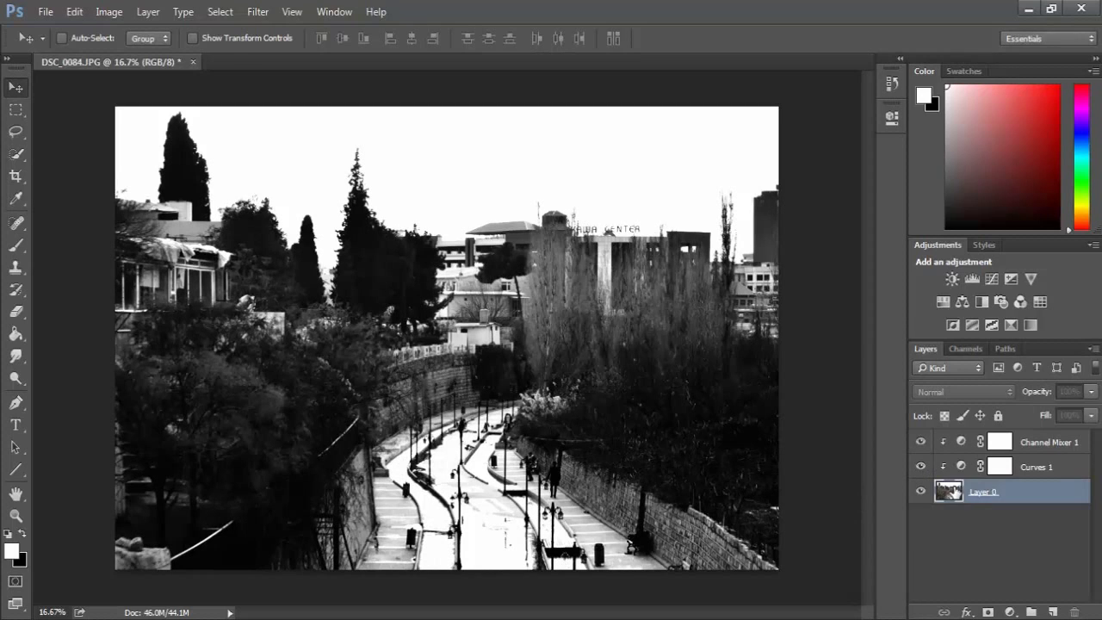
left_click(944, 528)
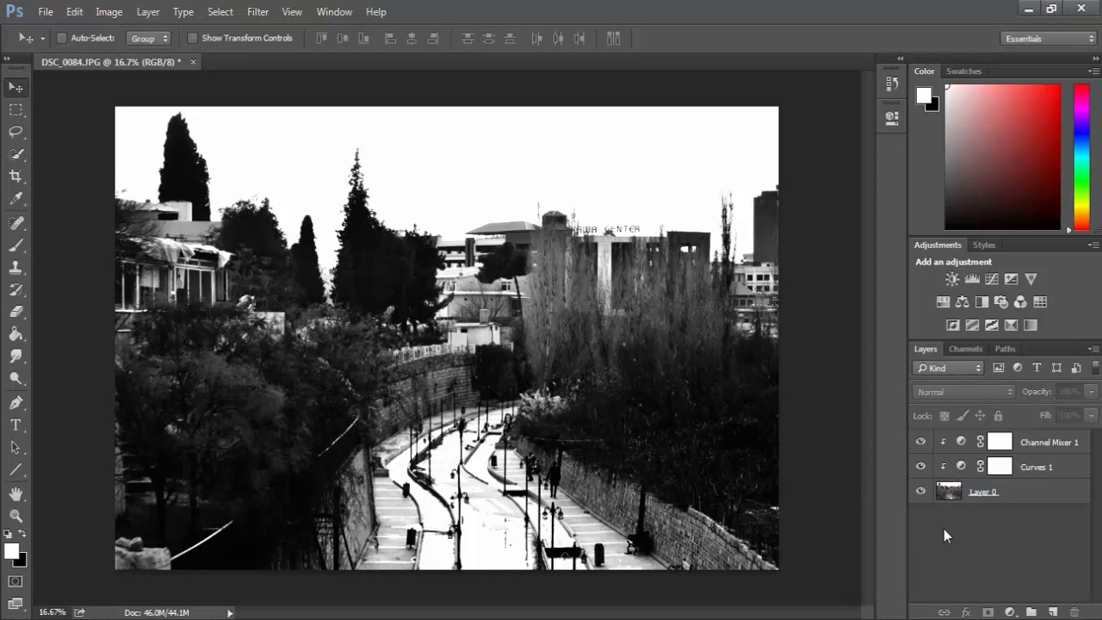
key("ctrl+shift+e")
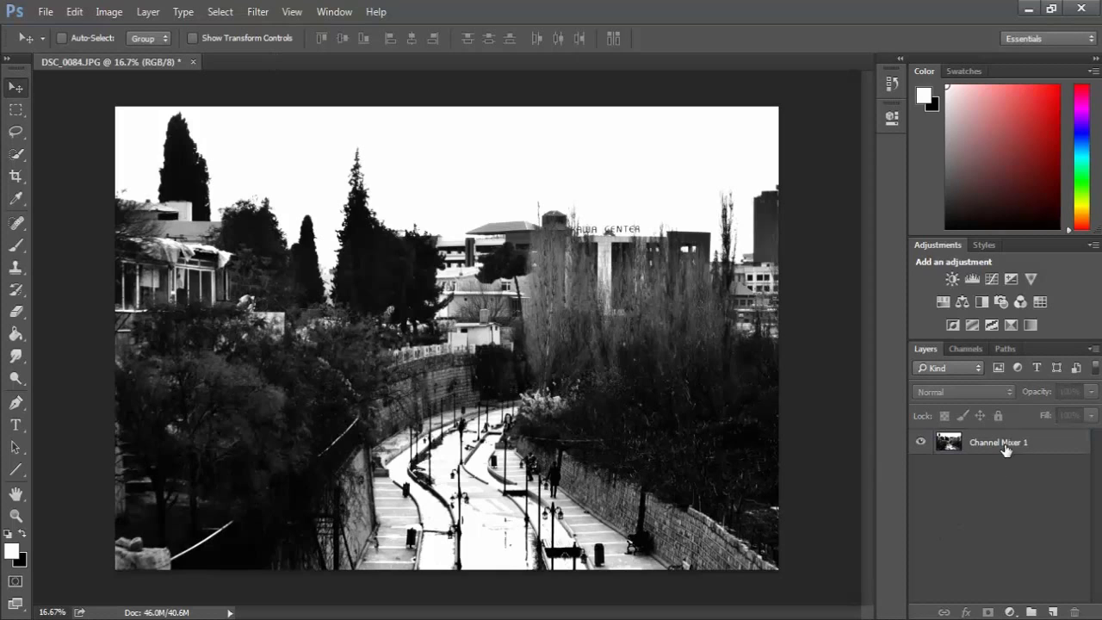
Step: Duplicate the merged Channel Mixer 1 layer into Channel Mixer 1 copy
left_click(1034, 452)
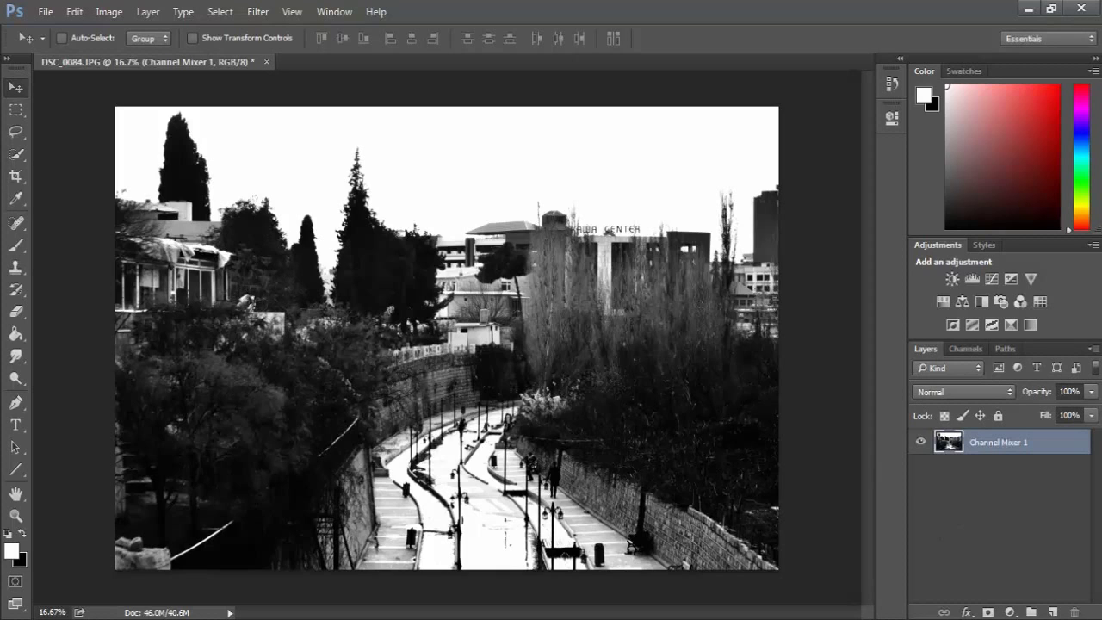
left_click(265, 14)
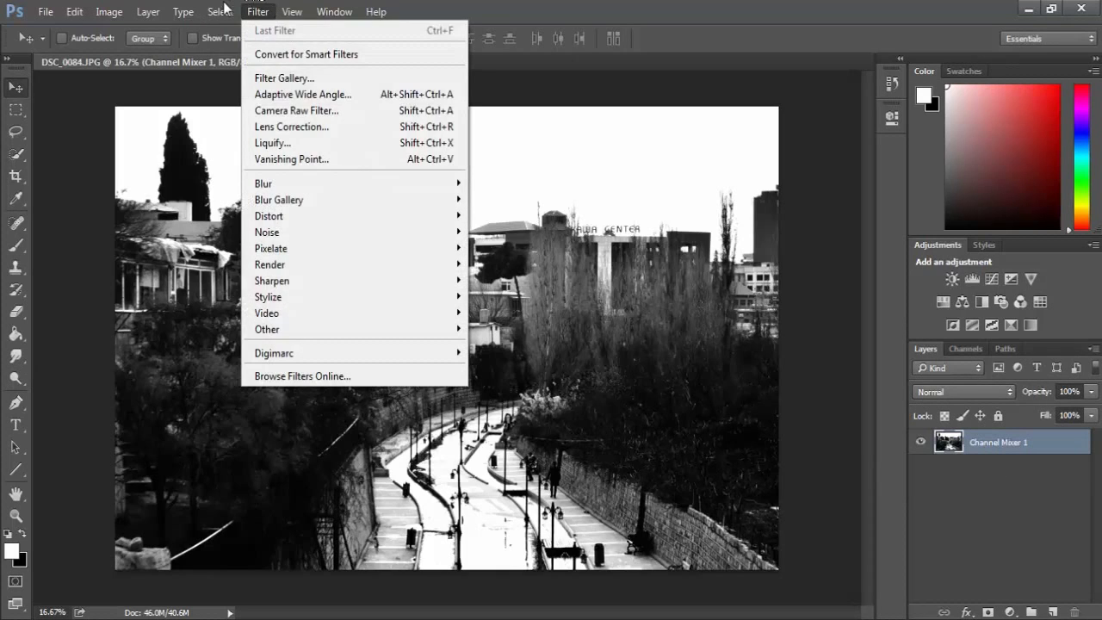
left_click(1072, 510)
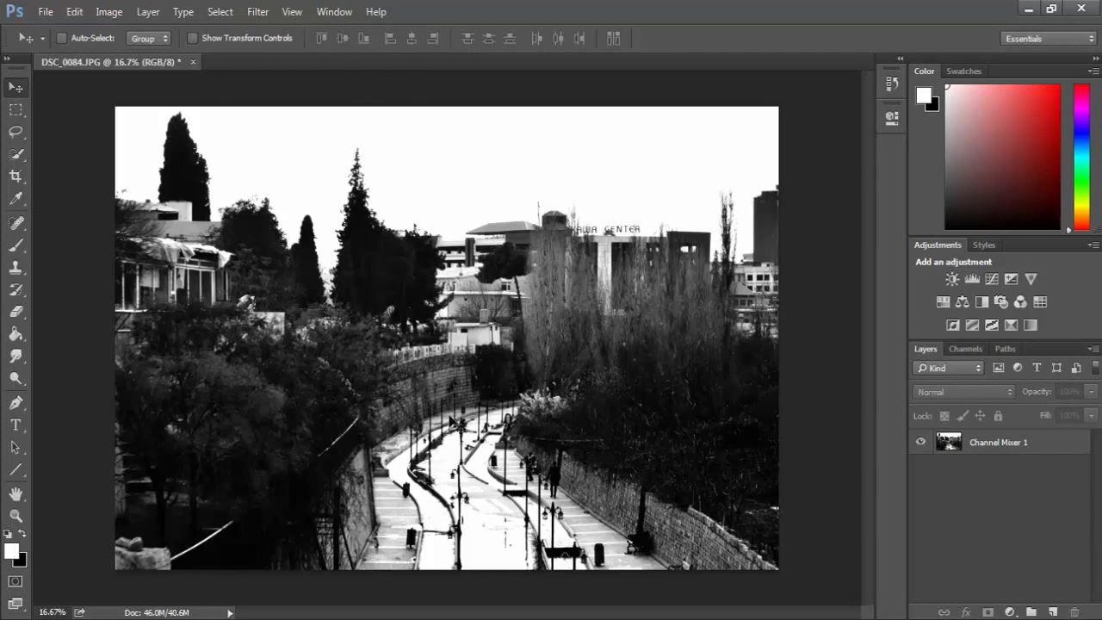
left_click(994, 445)
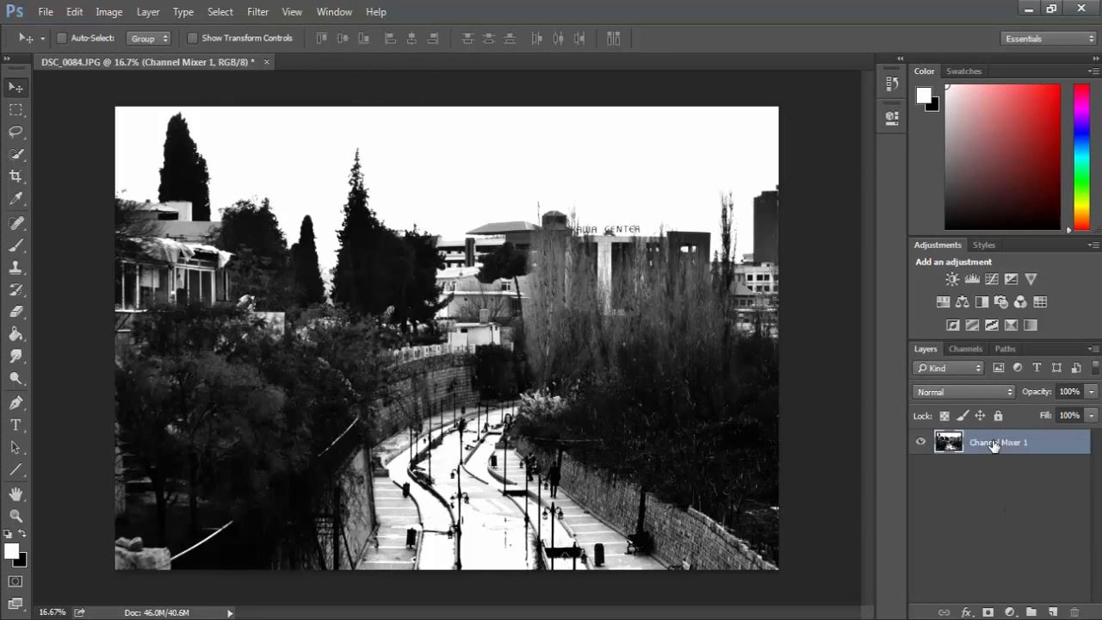
key("ctrl+j")
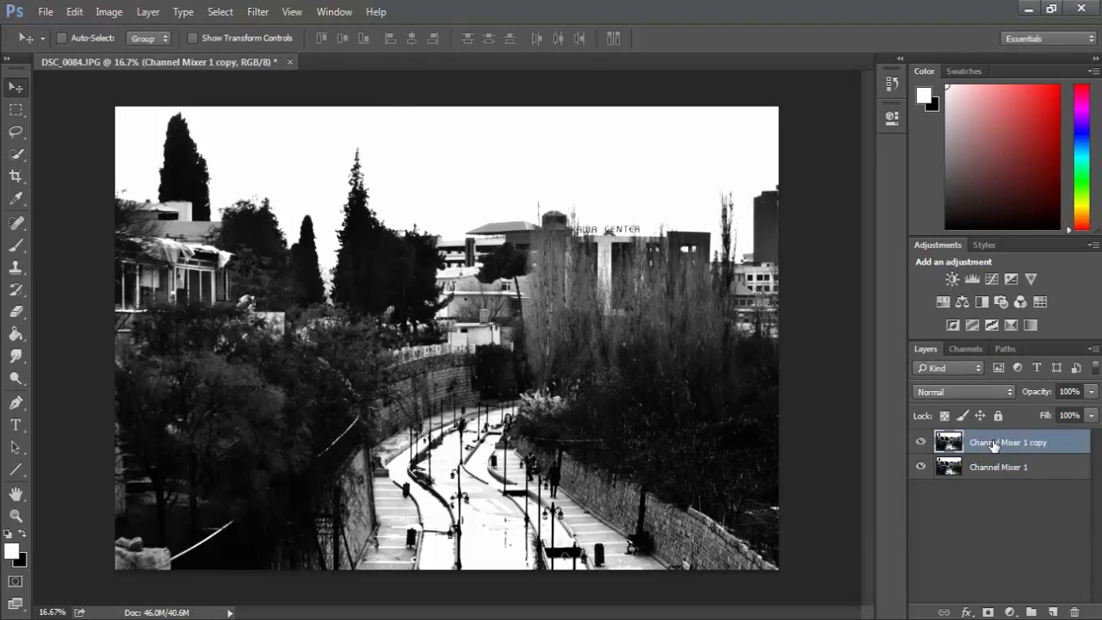
Step: Apply a High Pass filter with a 6.3-pixel radius to the copy
left_click(257, 11)
mouse_move(422, 329)
left_click(498, 344)
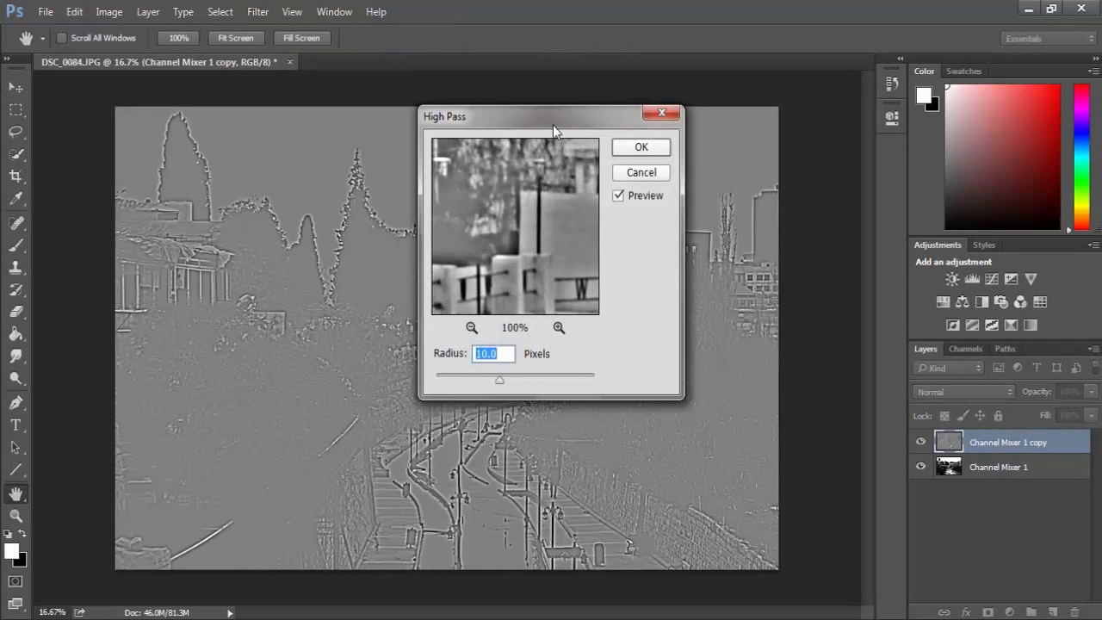
left_click_drag(553, 125, 717, 119)
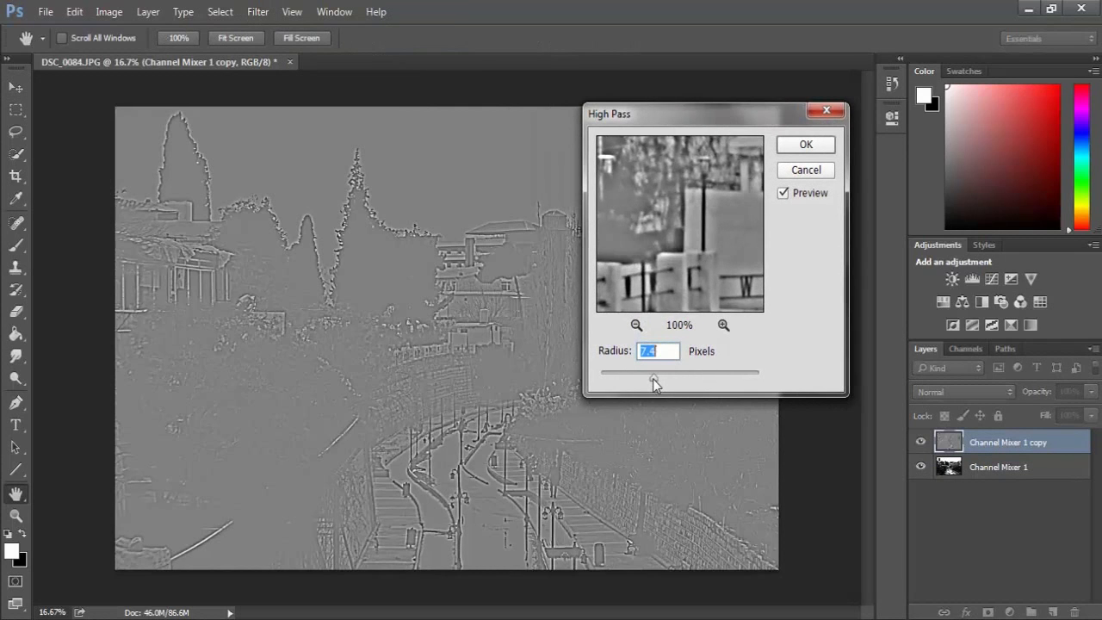
left_click_drag(653, 380, 650, 380)
left_click(806, 145)
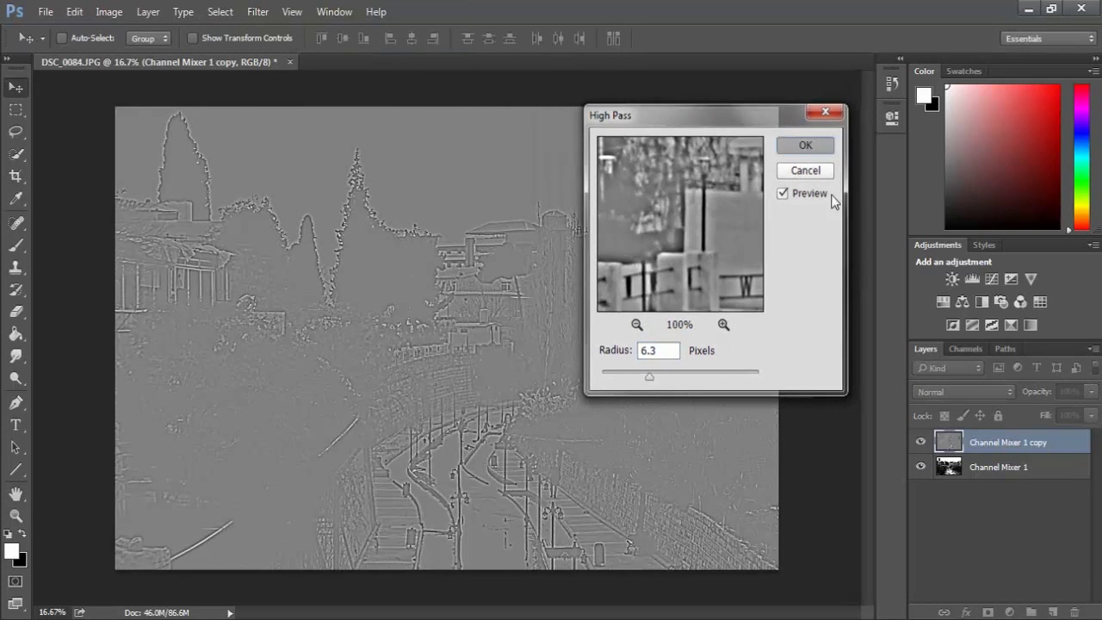
Step: After trying Saturation and Hard Mix, blend the copy in Vivid Light at 43% opacity
left_click(978, 392)
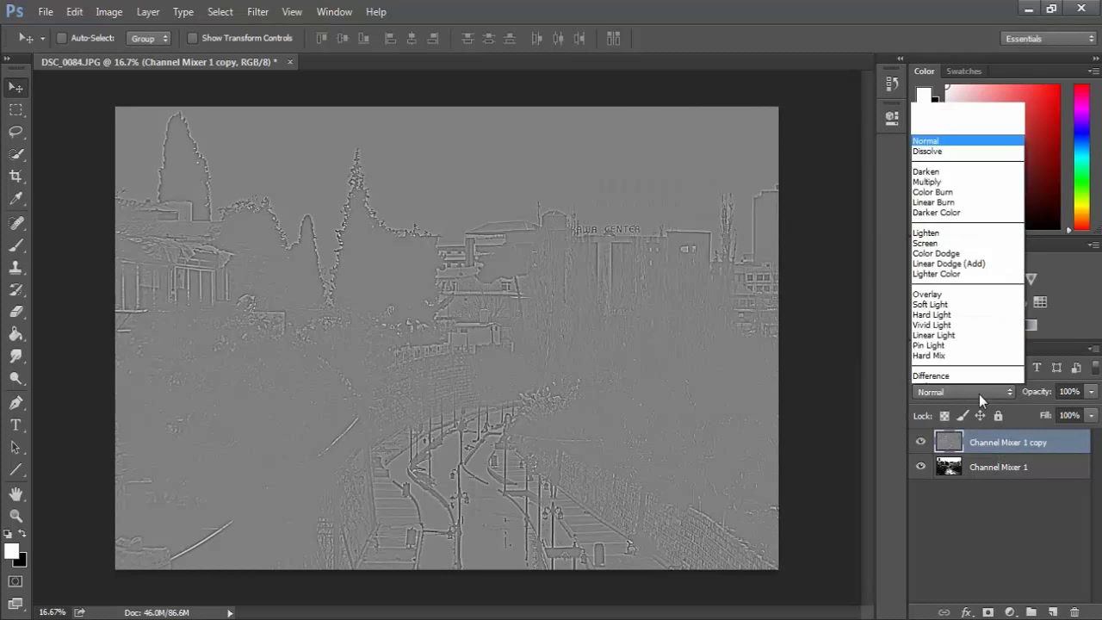
left_click(977, 356)
left_click(962, 389)
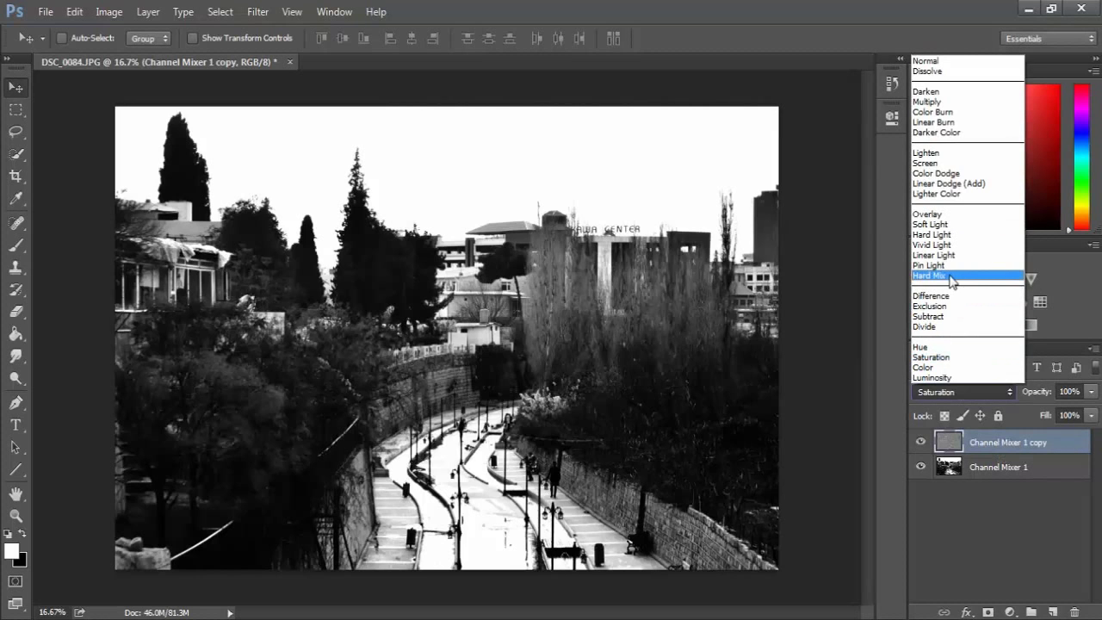
left_click(947, 276)
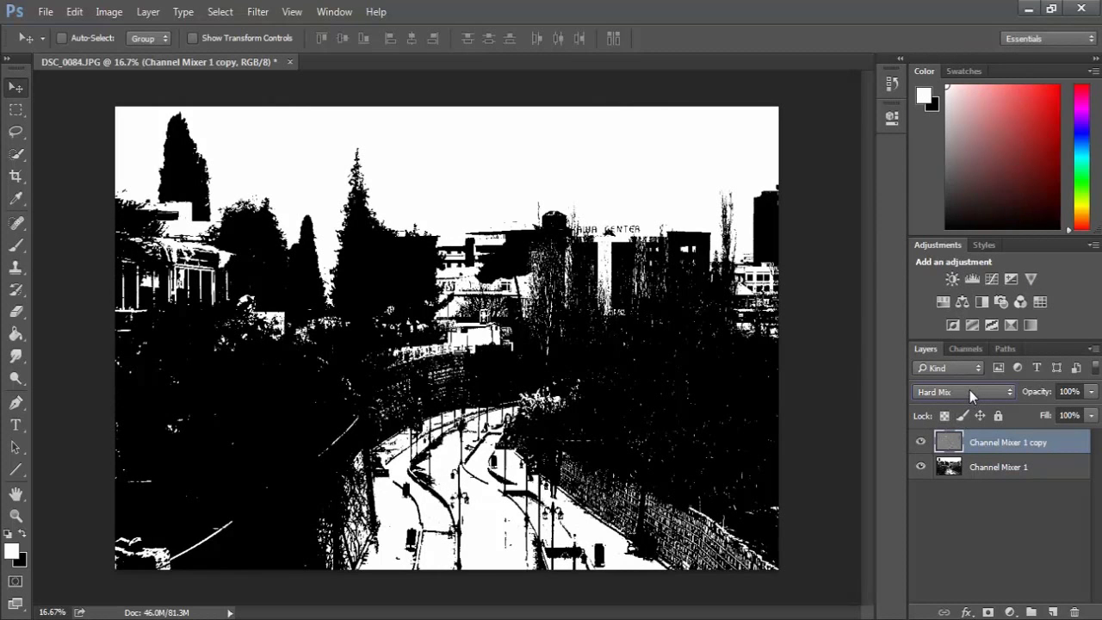
left_click(969, 390)
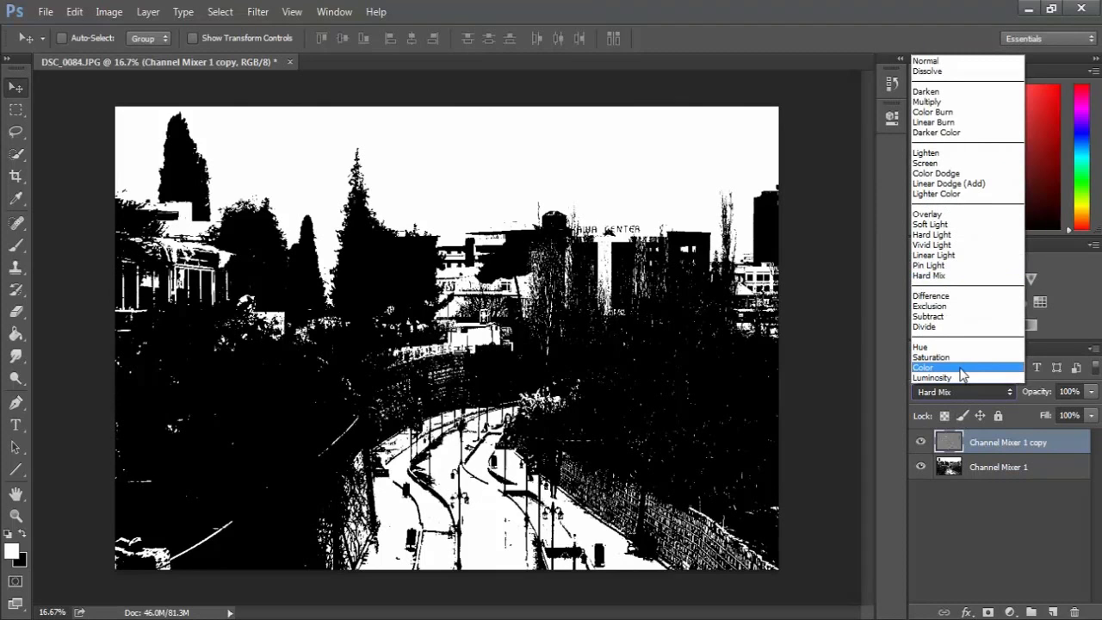
left_click(938, 245)
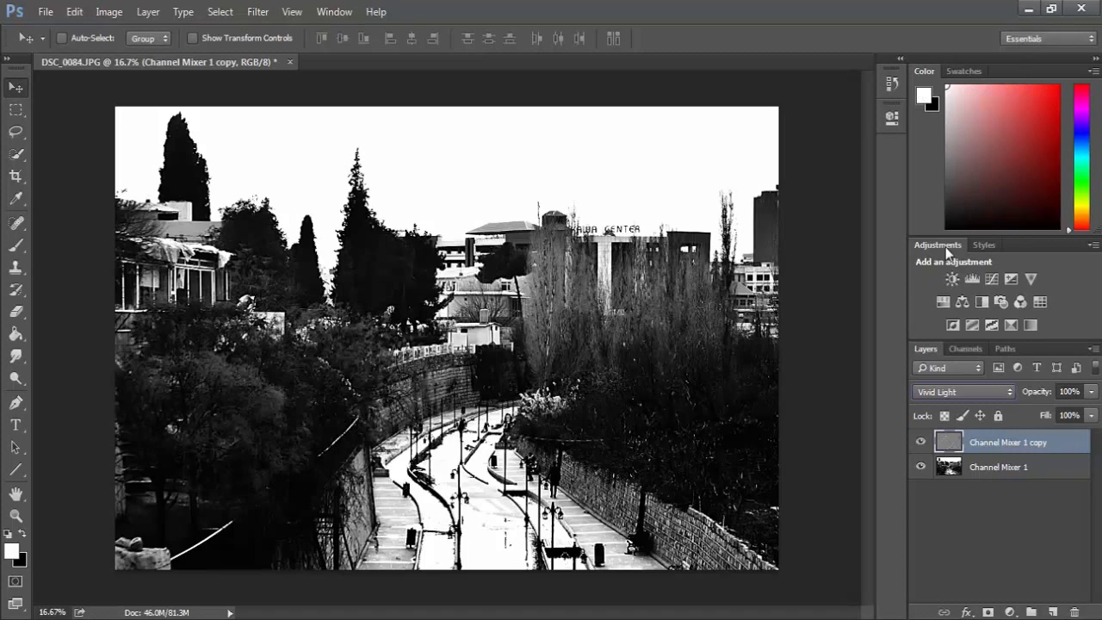
left_click(1091, 391)
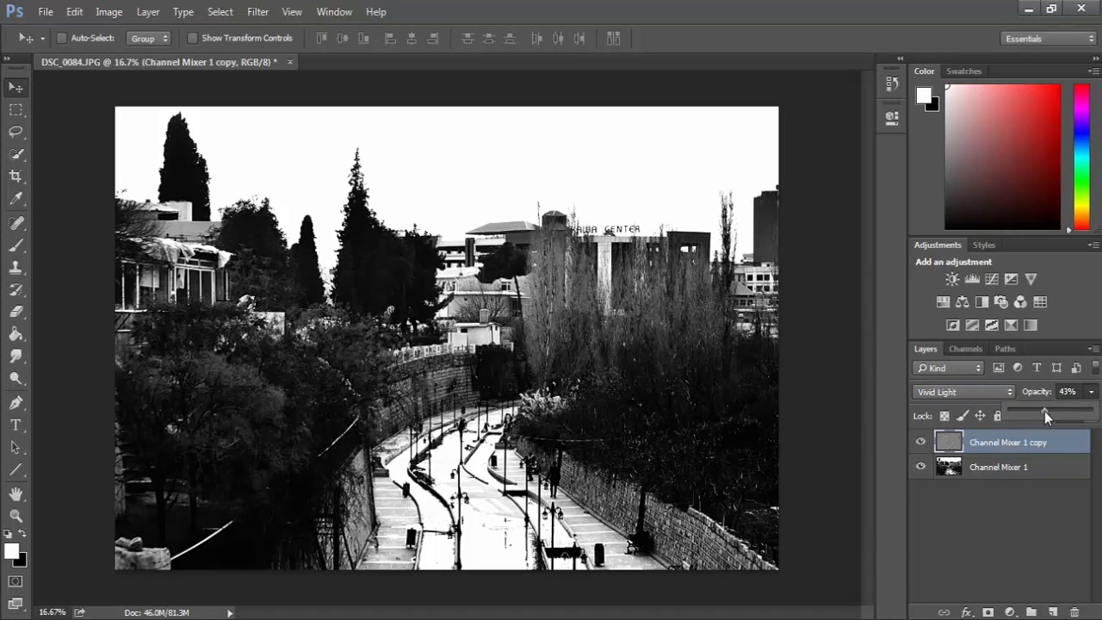
left_click(934, 523)
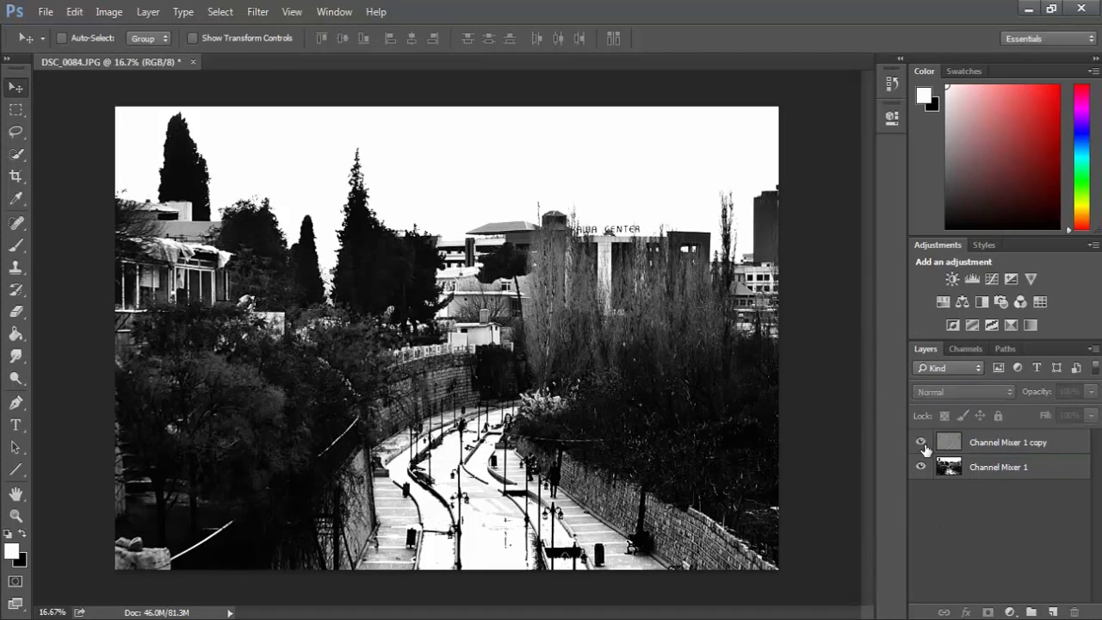
left_click(922, 443)
left_click(921, 442)
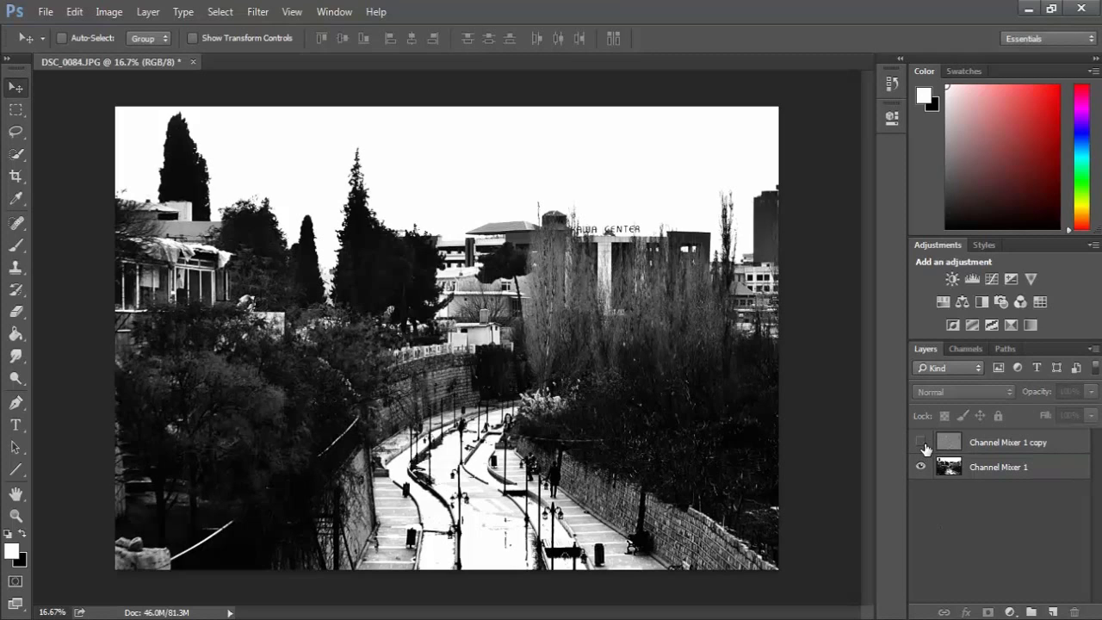